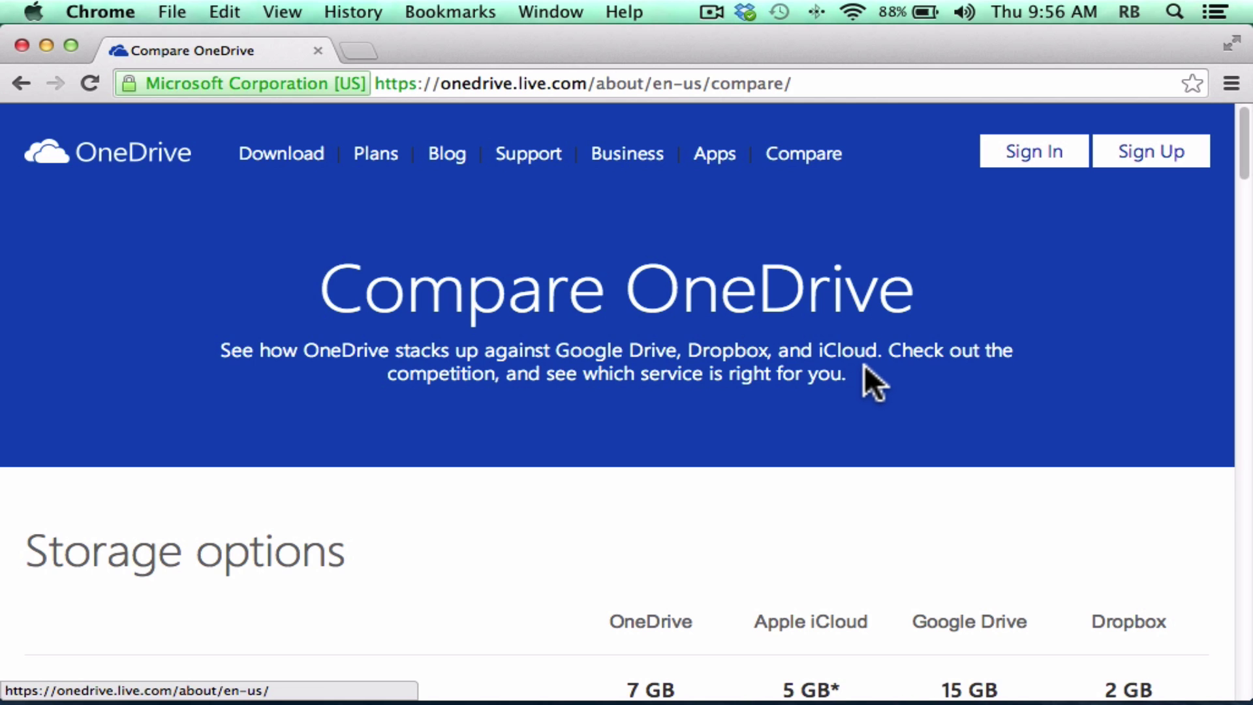
# Step: Scroll through the Compare page's storage options table, then go back to the OneDrive home page
pyautogui.scroll(-6, 860, 369)
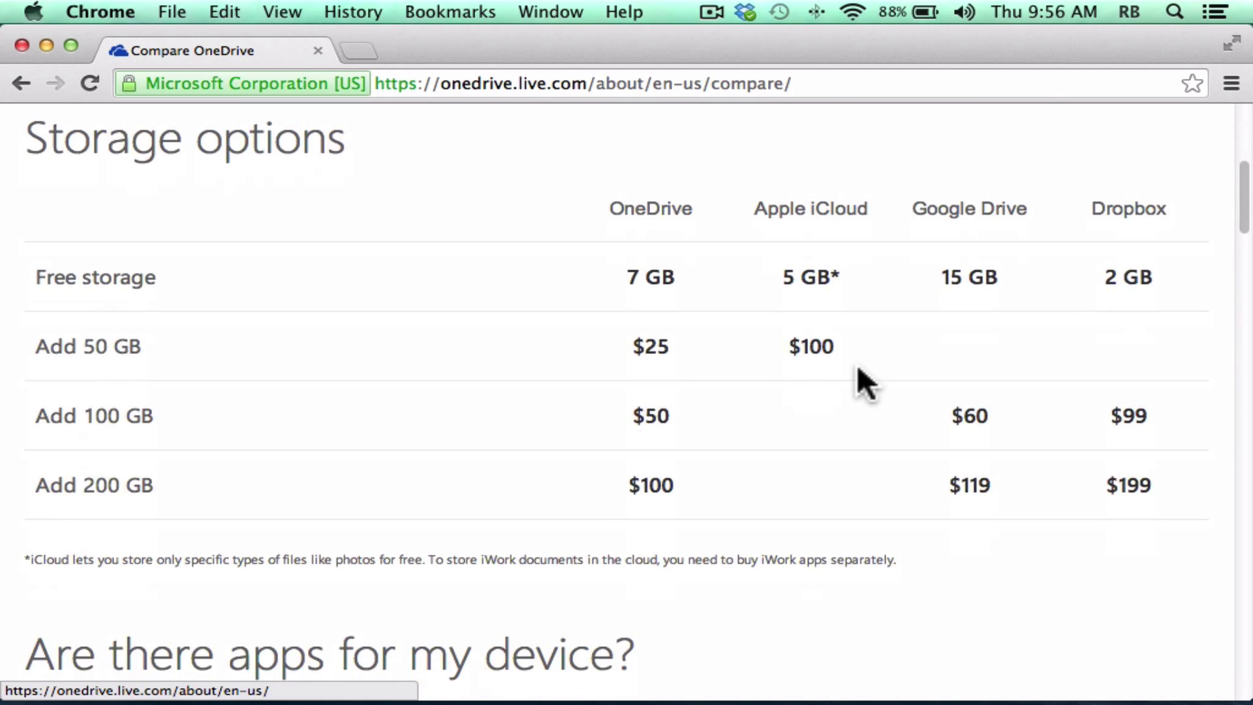
pyautogui.scroll(1, 859, 373)
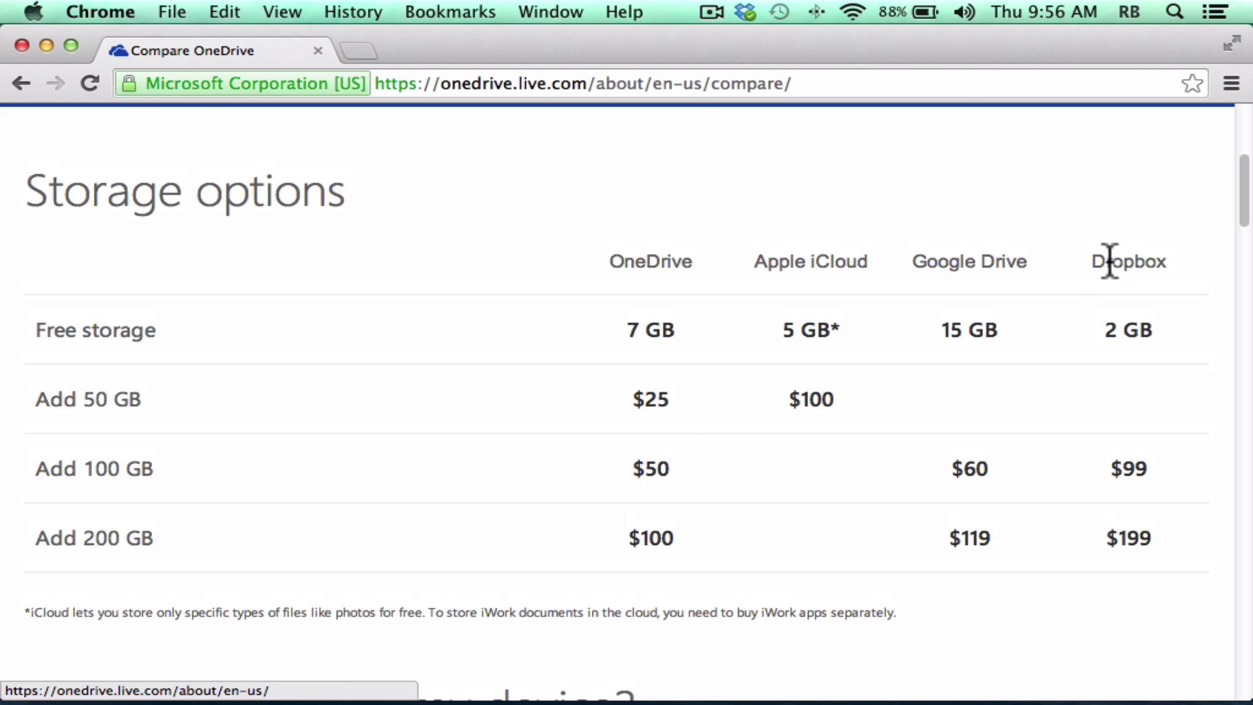
pyautogui.scroll(1, 1132, 331)
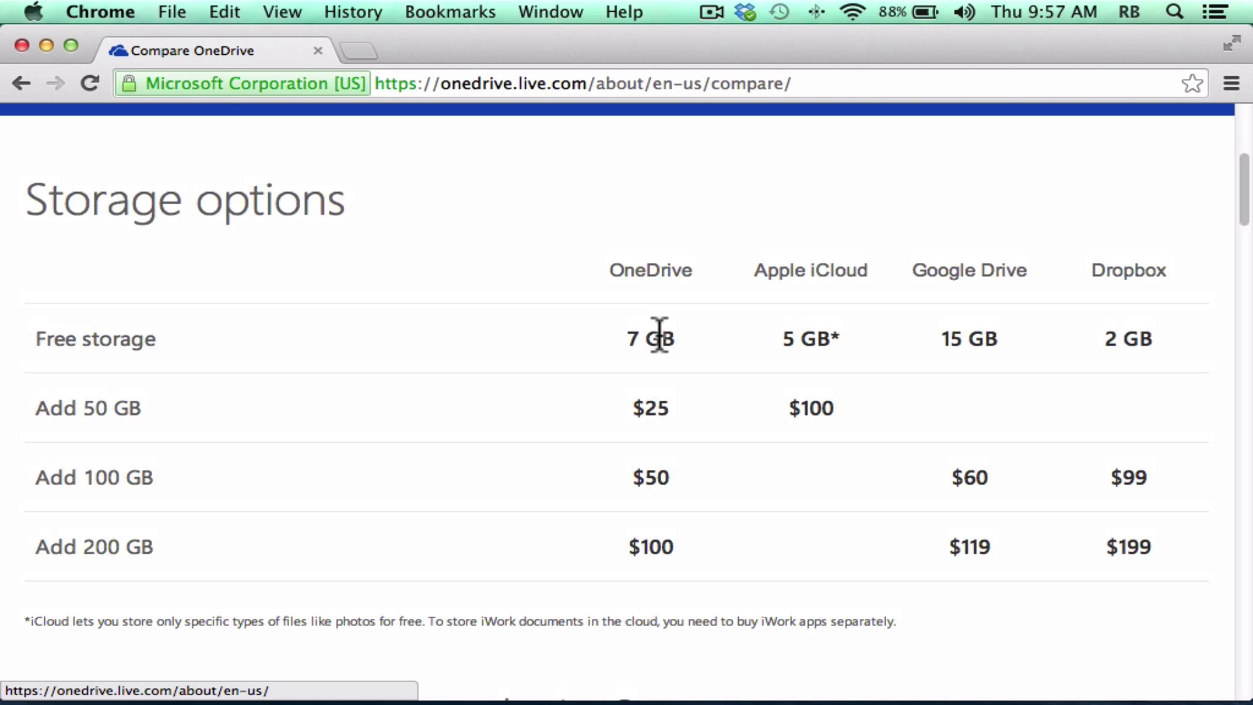
pyautogui.press('super+Left')
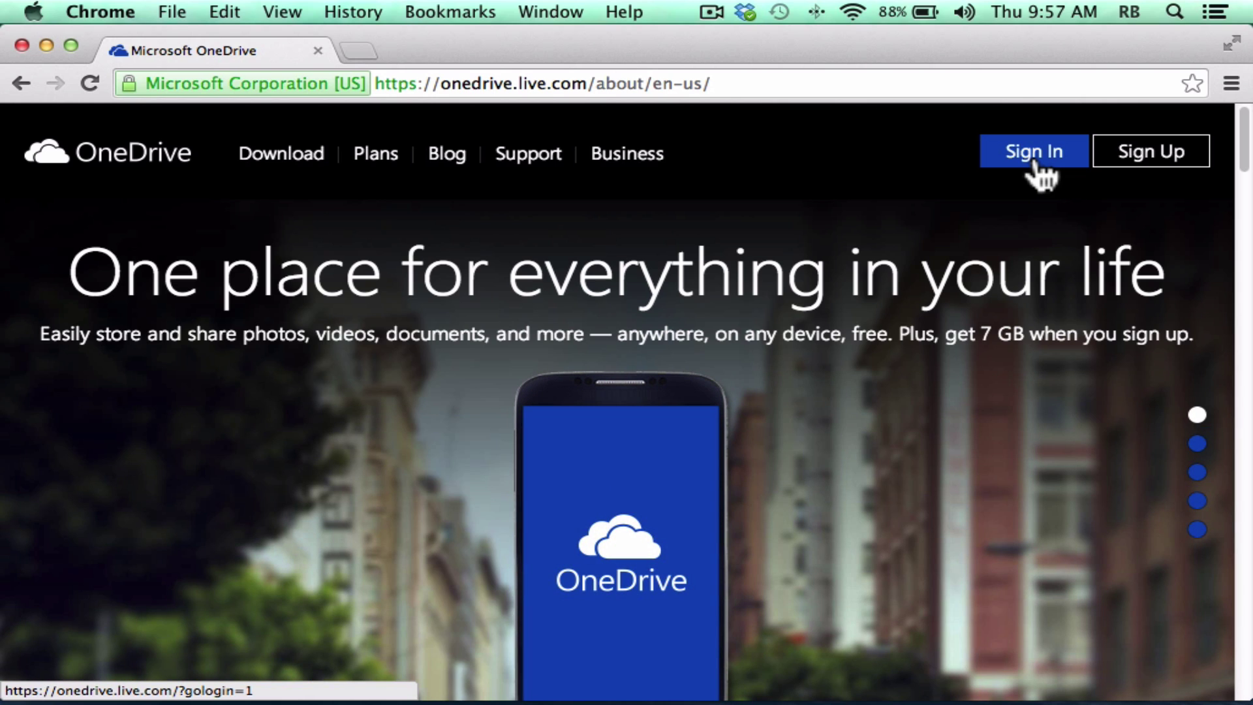
# Step: Open the OneDrive sign-in page
pyautogui.click(1037, 166)
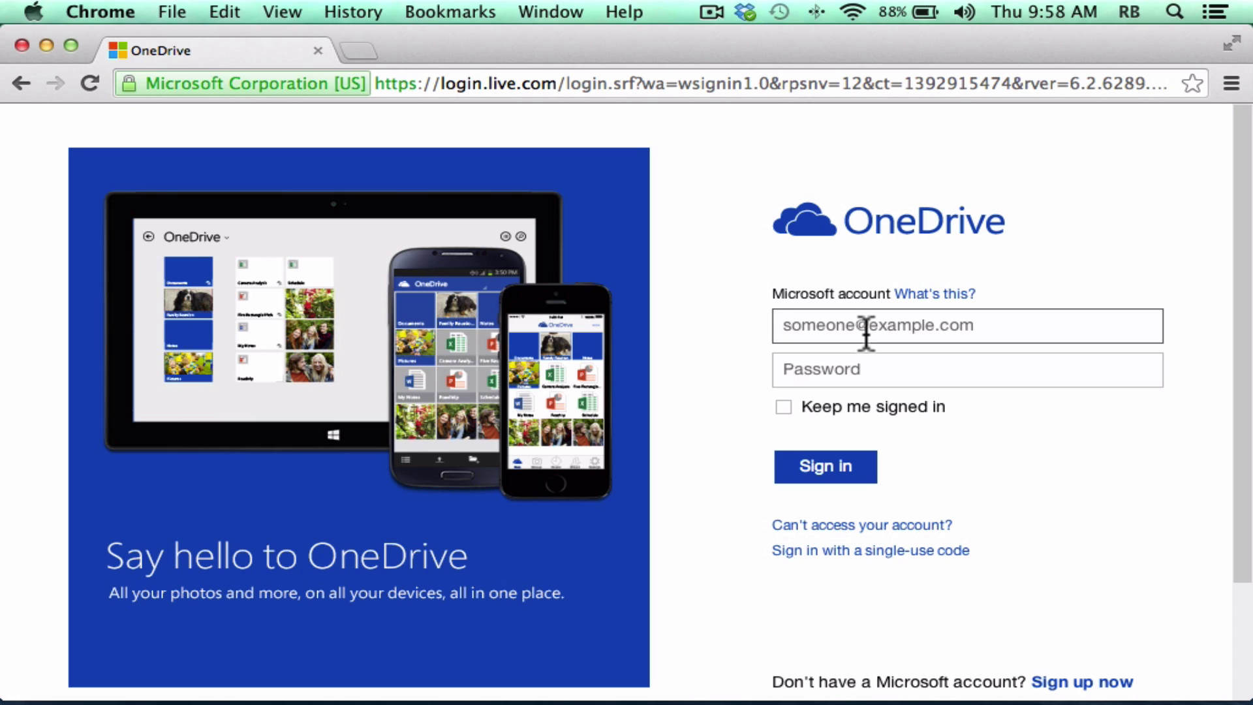
pyautogui.scroll(-3, 856, 364)
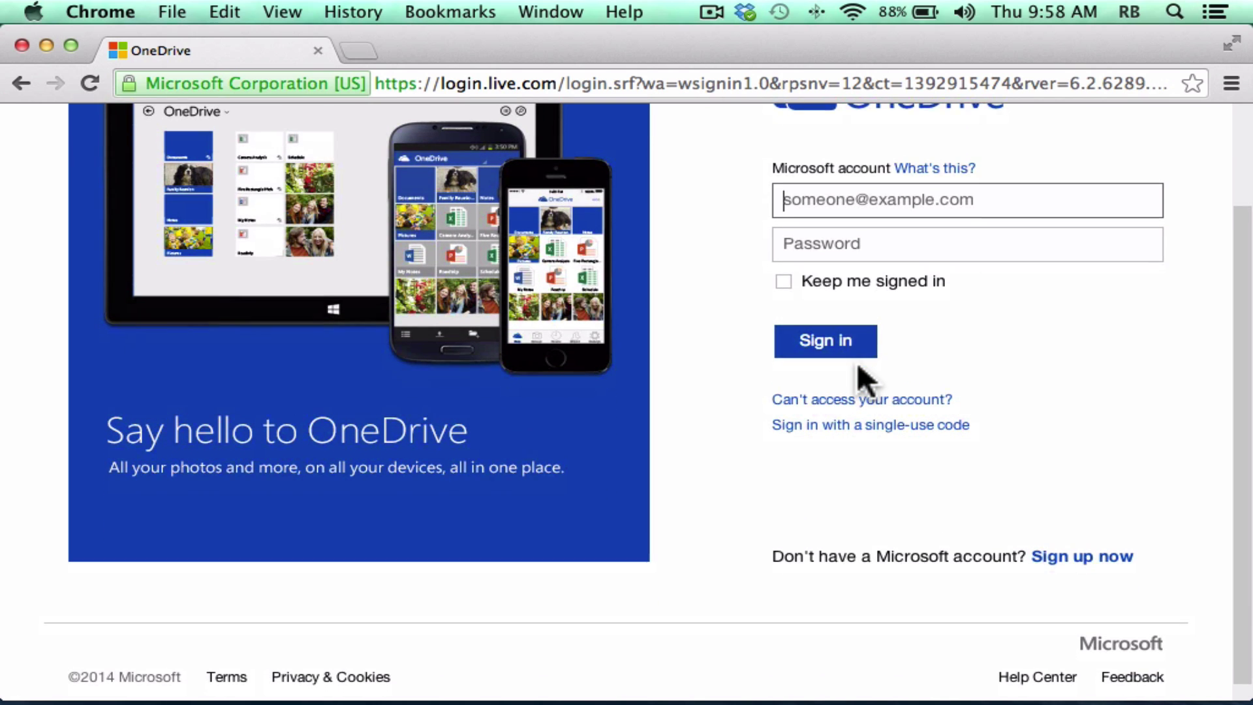
pyautogui.scroll(-1, 856, 362)
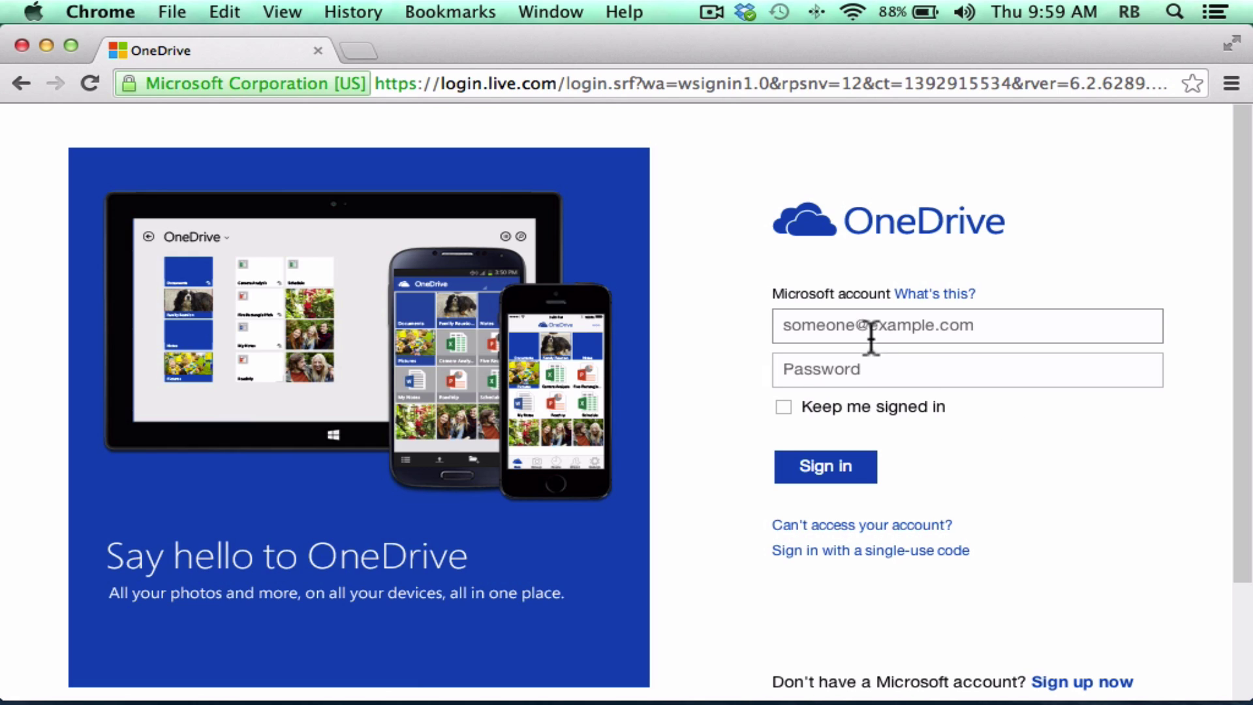
# Step: Sign in with the saved autofill account, with Keep me signed in ticked
pyautogui.click(840, 326)
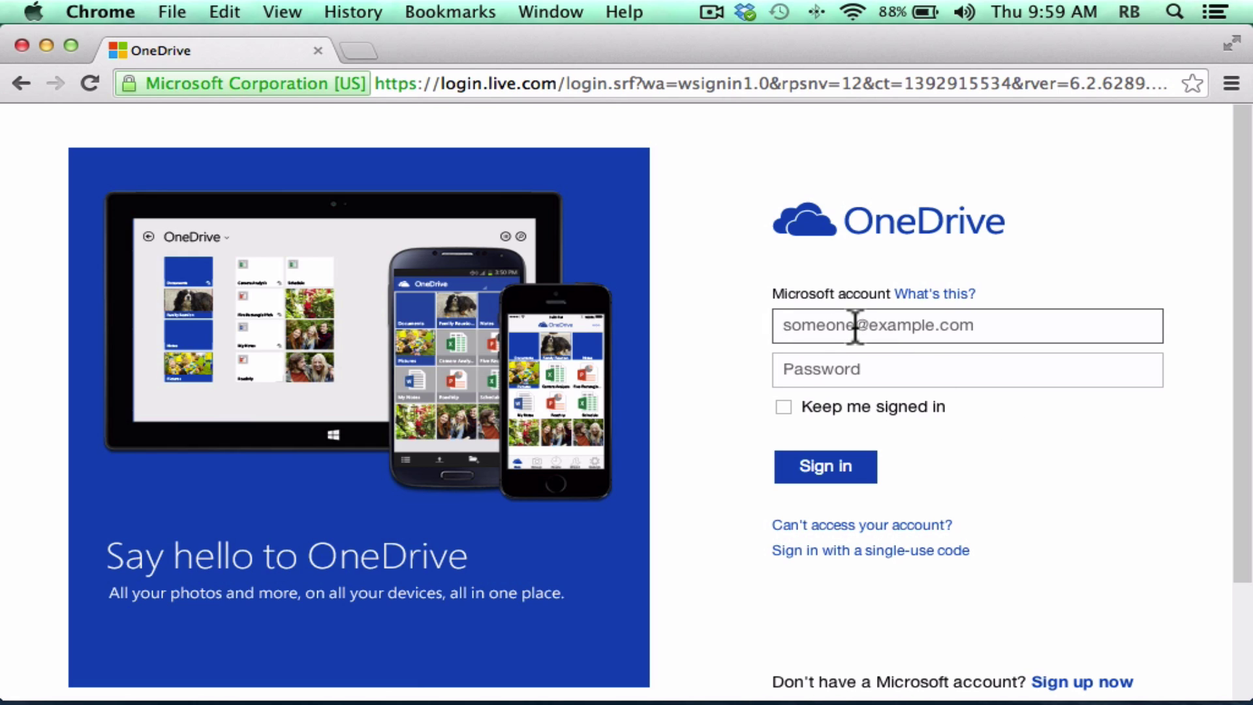
pyautogui.write('r')
pyautogui.click(817, 385)
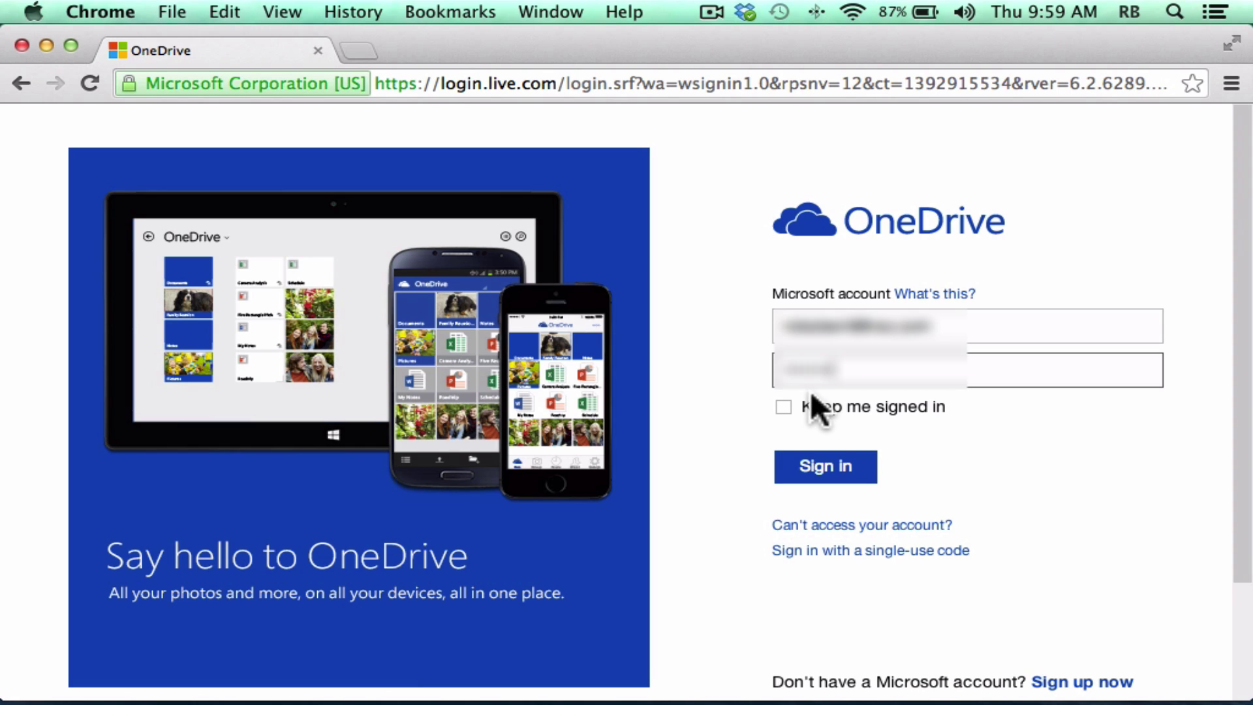
pyautogui.scroll(-1, 796, 402)
pyautogui.click(785, 402)
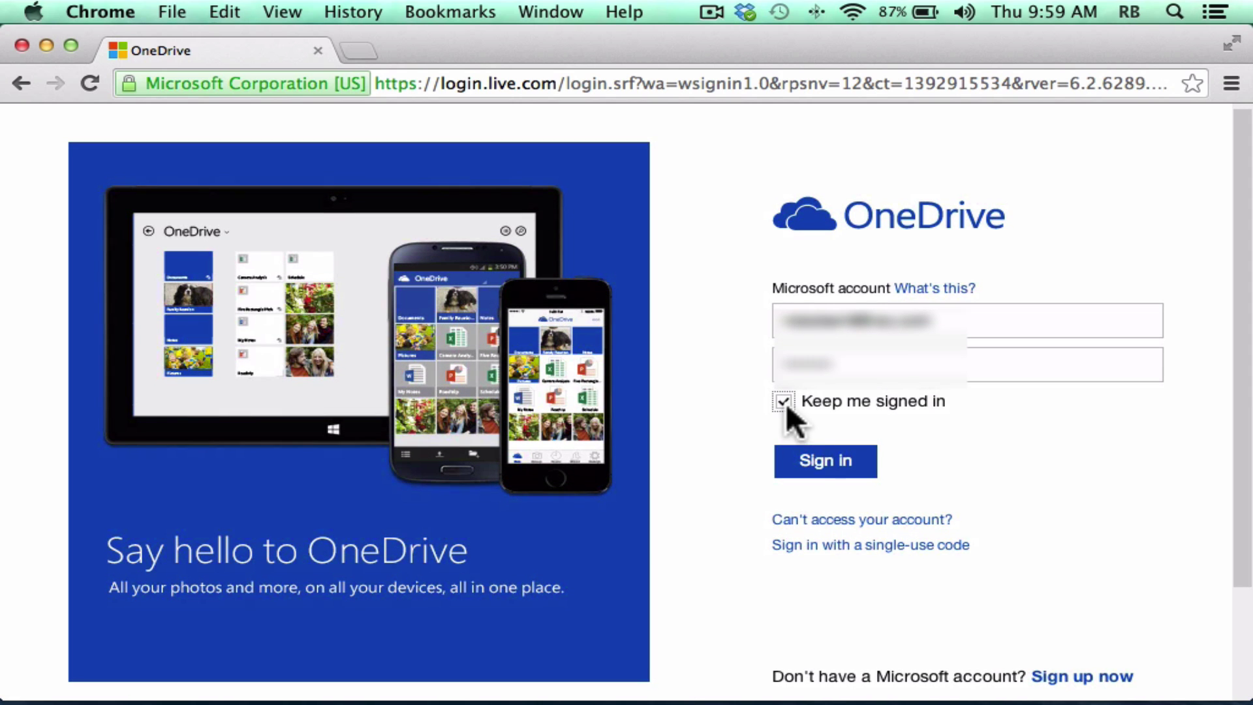
pyautogui.click(845, 467)
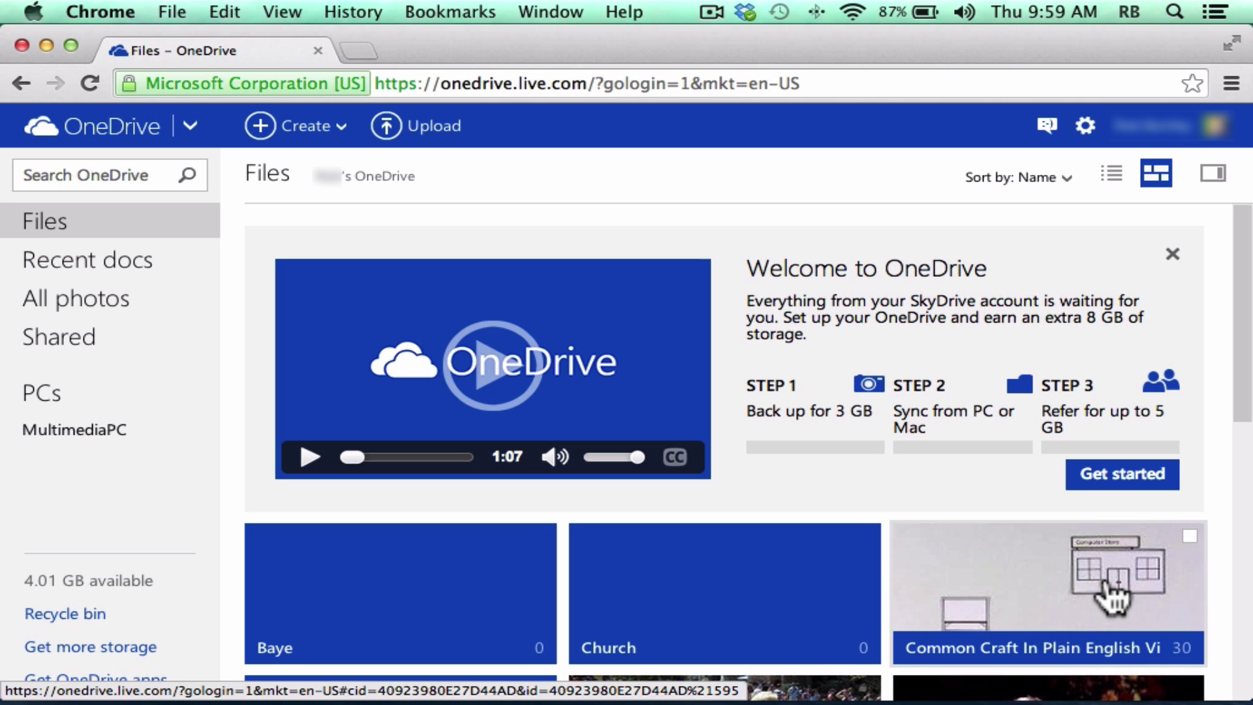
# Step: Scroll the Files page and start the welcome panel's Get started tour
pyautogui.moveTo(1235, 402); pyautogui.dragTo(1235, 355)
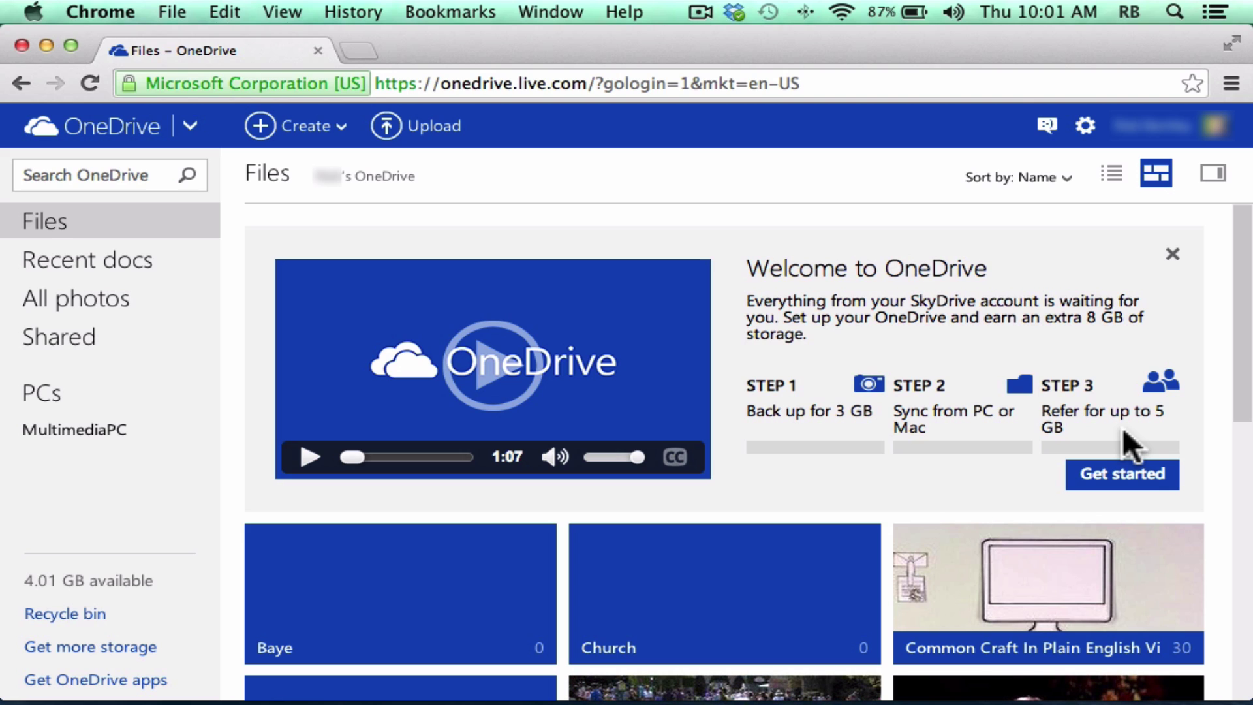
pyautogui.click(1138, 482)
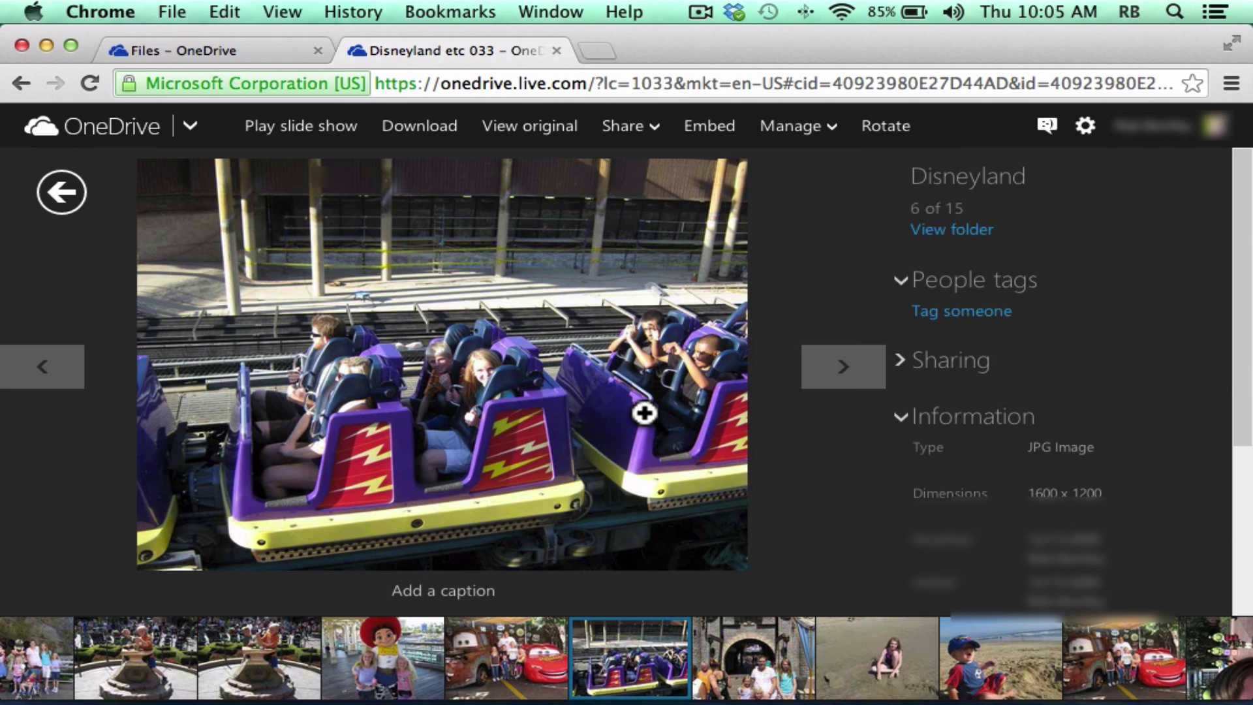
# Step: Open the photo's share form, set recipients to can edit, then close the form
pyautogui.click(910, 371)
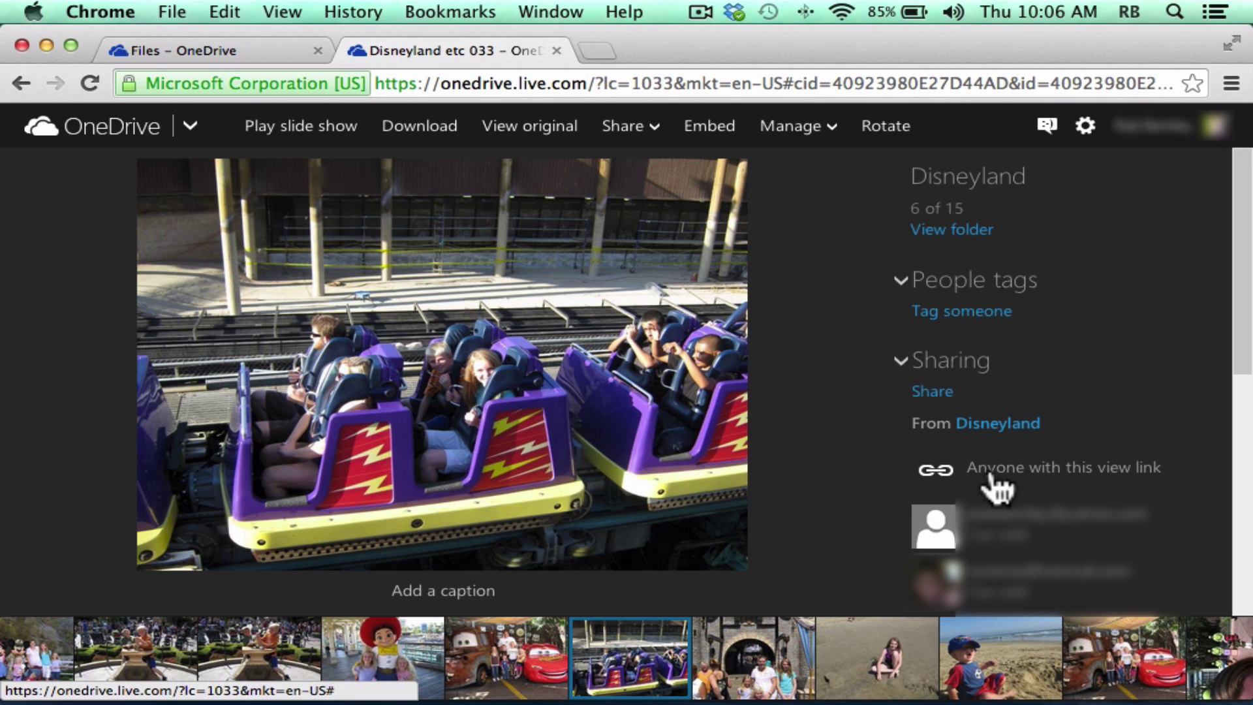
pyautogui.click(937, 392)
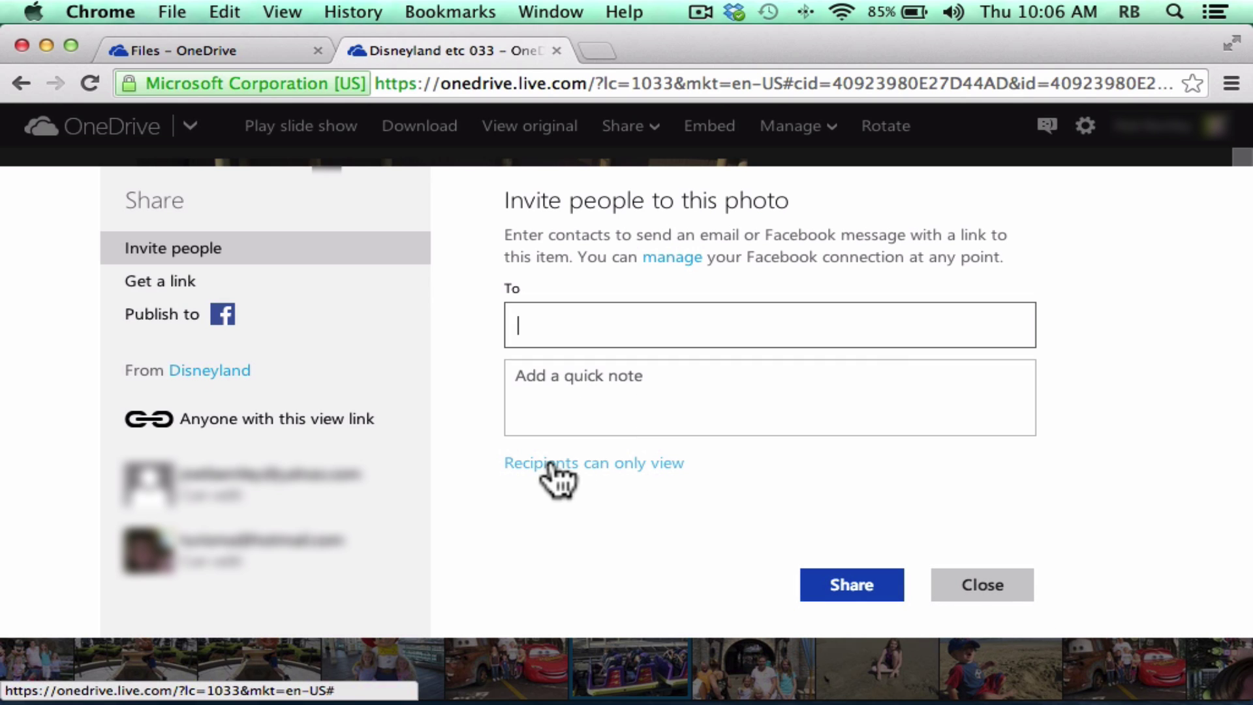
pyautogui.click(638, 481)
pyautogui.click(632, 463)
pyautogui.click(734, 482)
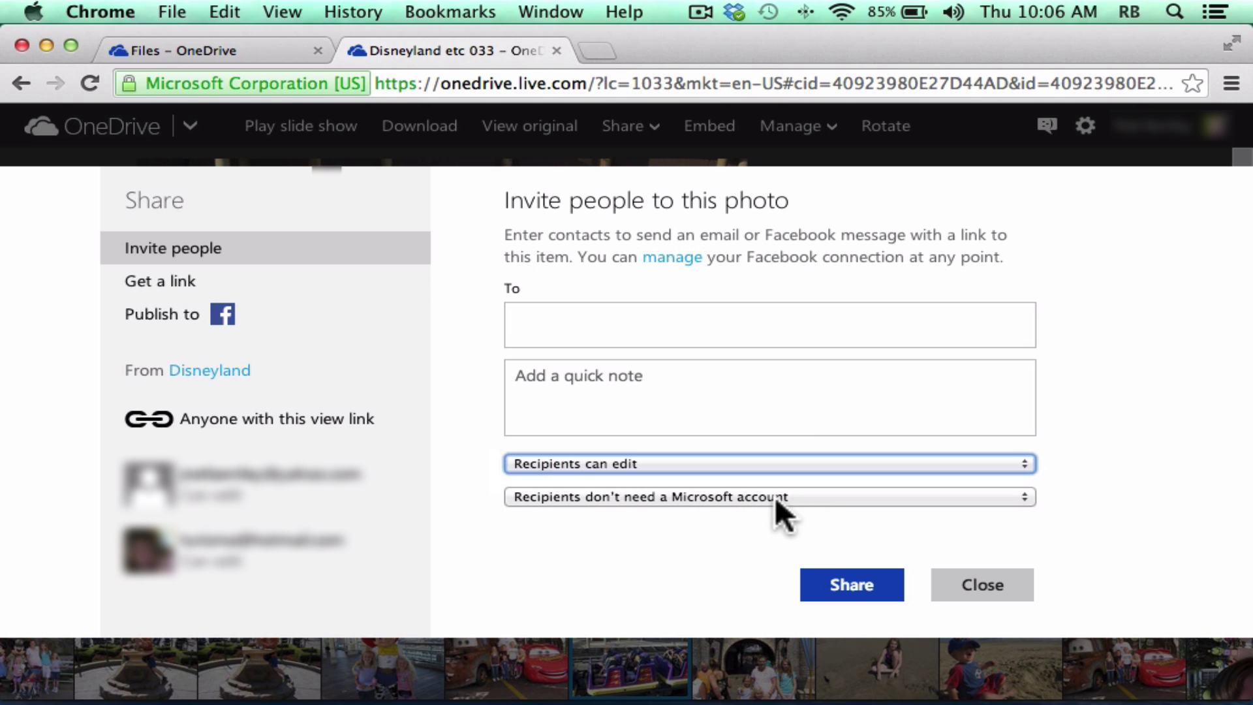
pyautogui.click(976, 498)
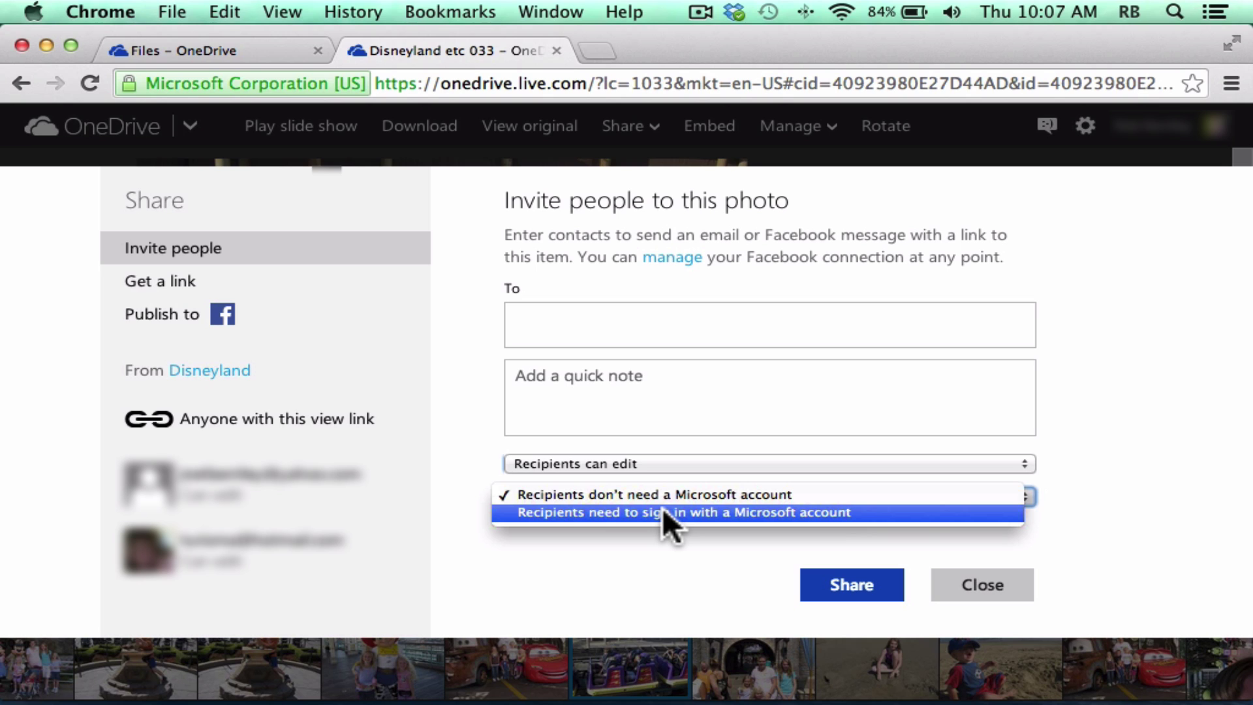
pyautogui.click(875, 581)
pyautogui.click(854, 582)
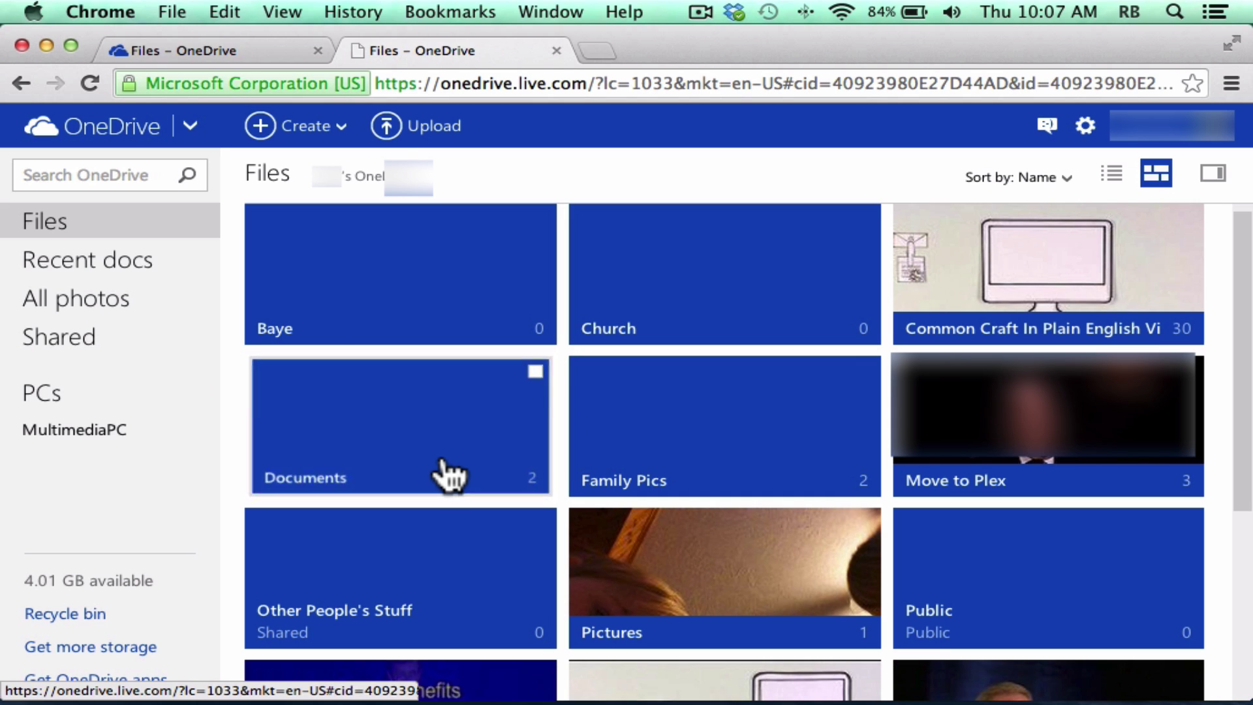
# Step: Look inside the Documents folder, then open the Create menu of new file types
pyautogui.click(449, 475)
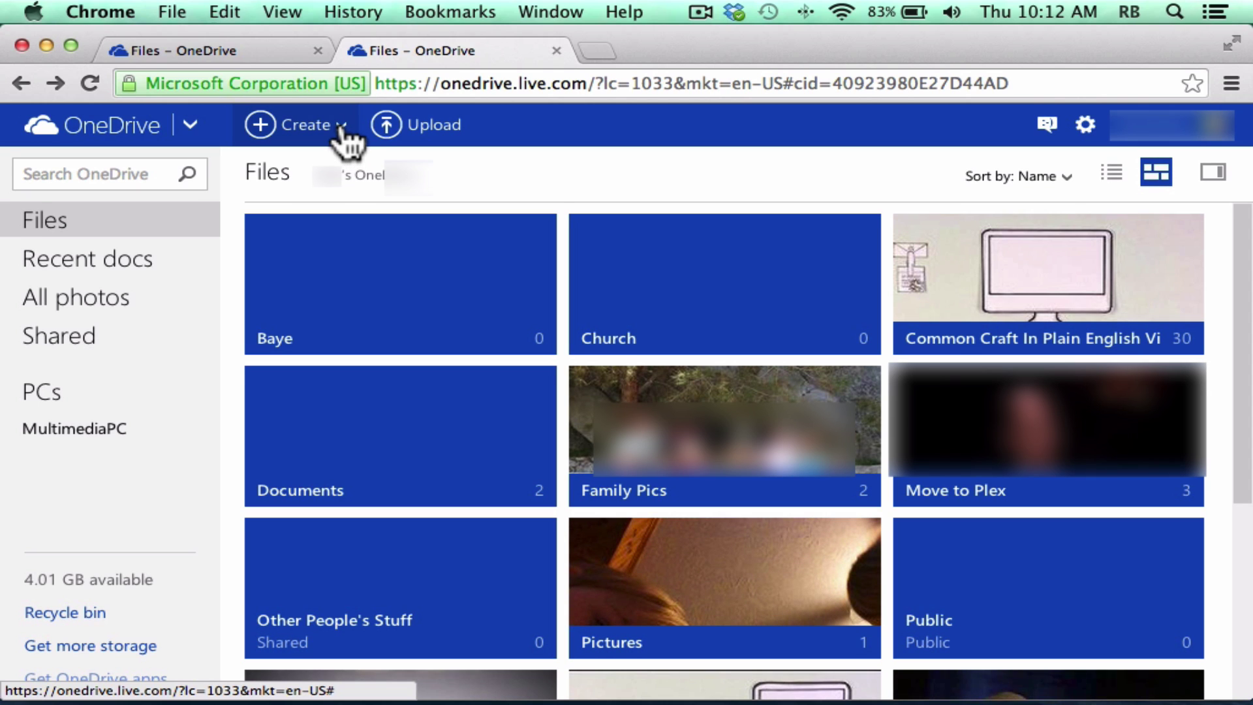
pyautogui.click(344, 137)
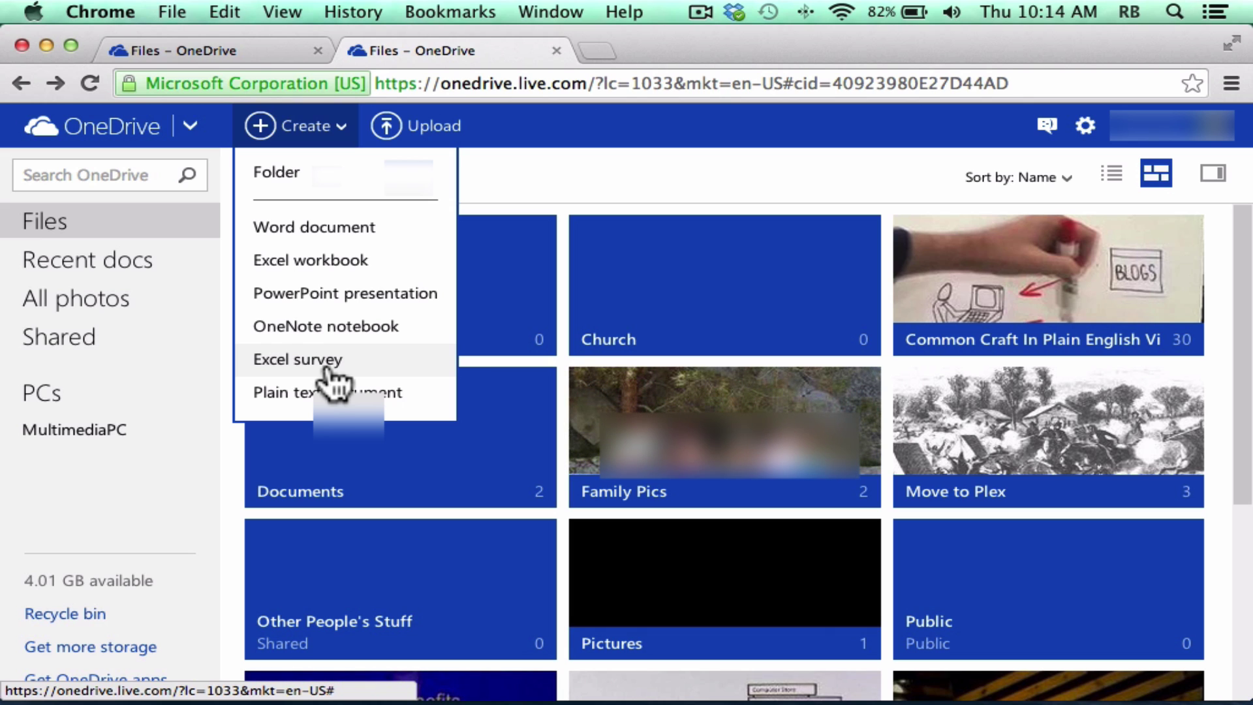
# Step: Create a new PowerPoint presentation and fill slide 1's title and subtitle with filler text
pyautogui.click(295, 307)
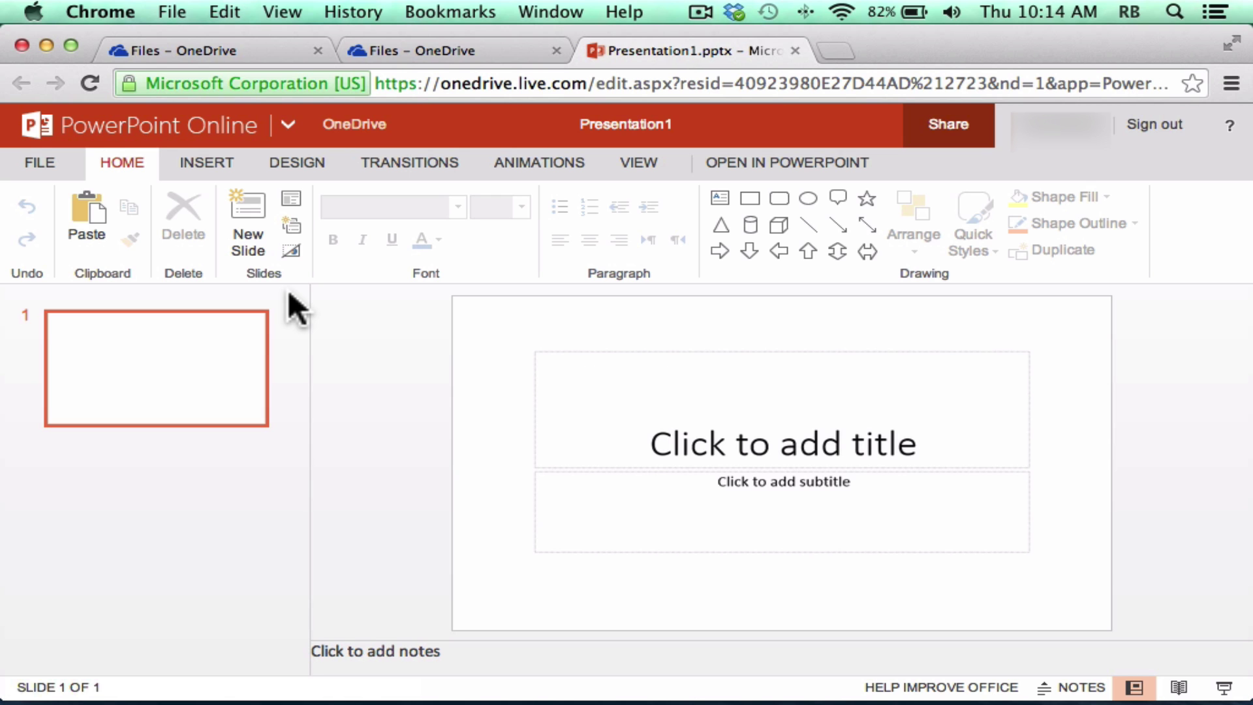
pyautogui.click(867, 444)
pyautogui.write('sadfjkashdfkjlahsk')
pyautogui.click(785, 490)
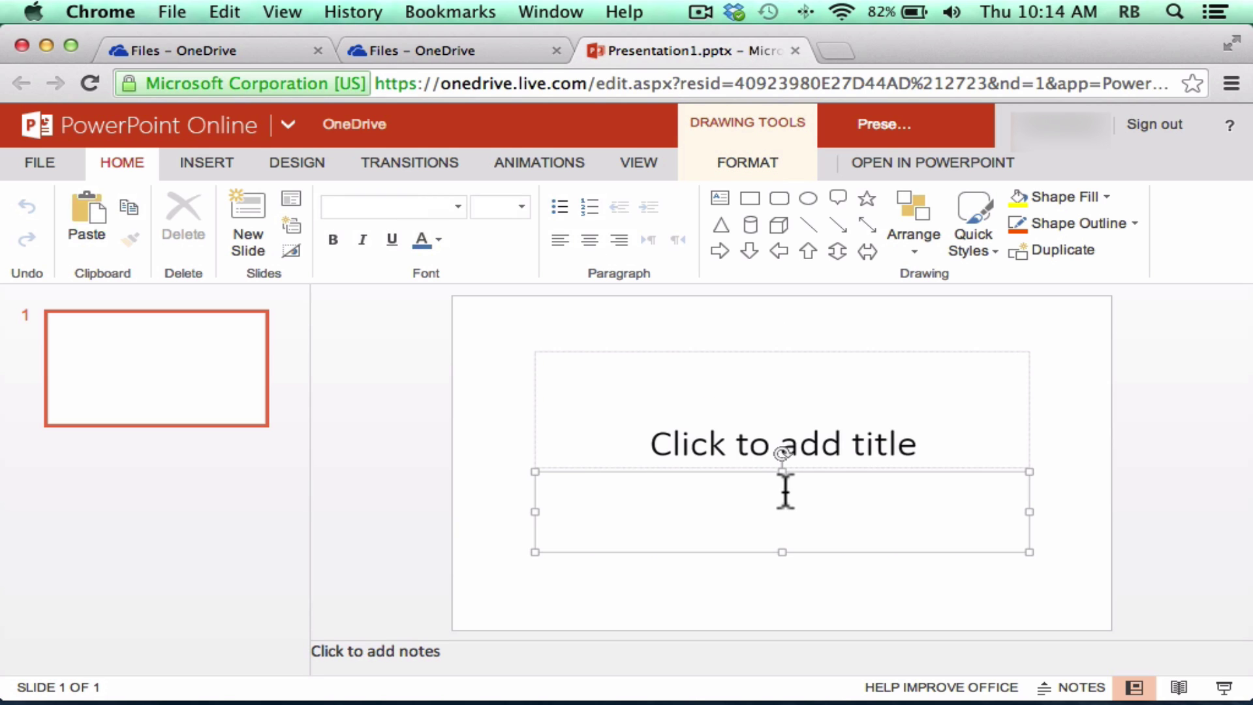
pyautogui.write('asdfasdjkfhlalskdfklasjdfkl;asdf')
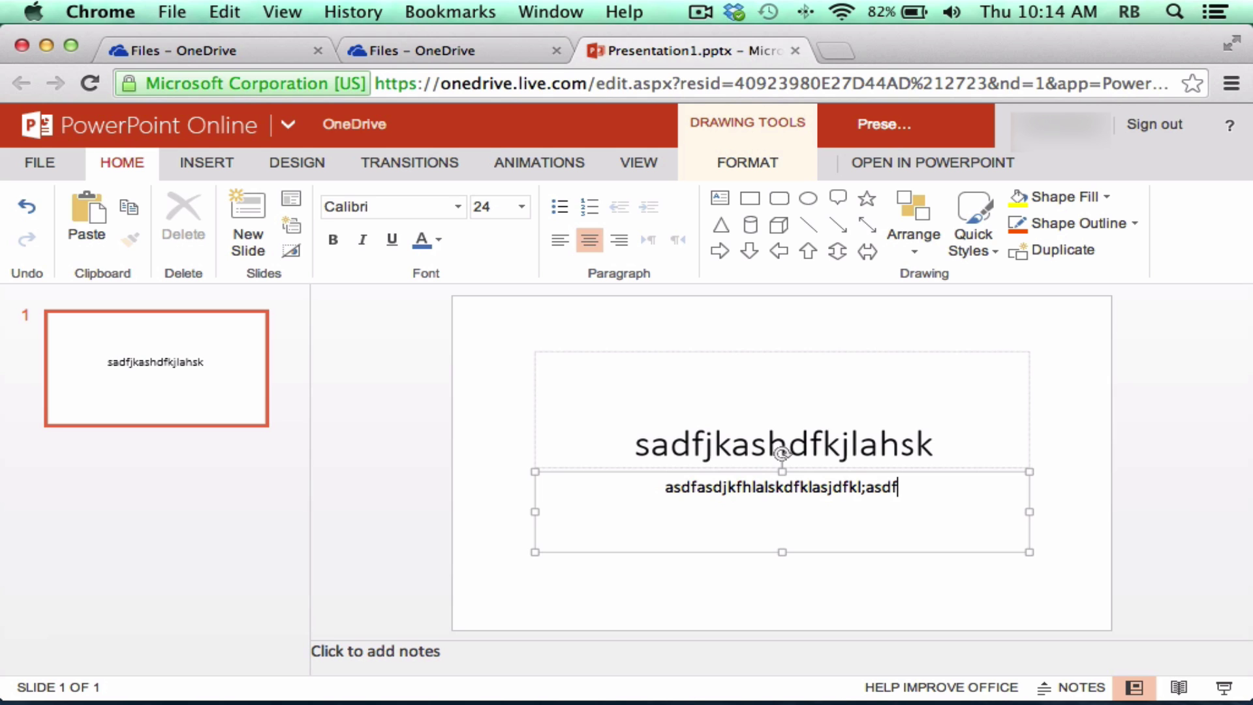
pyautogui.click(193, 484)
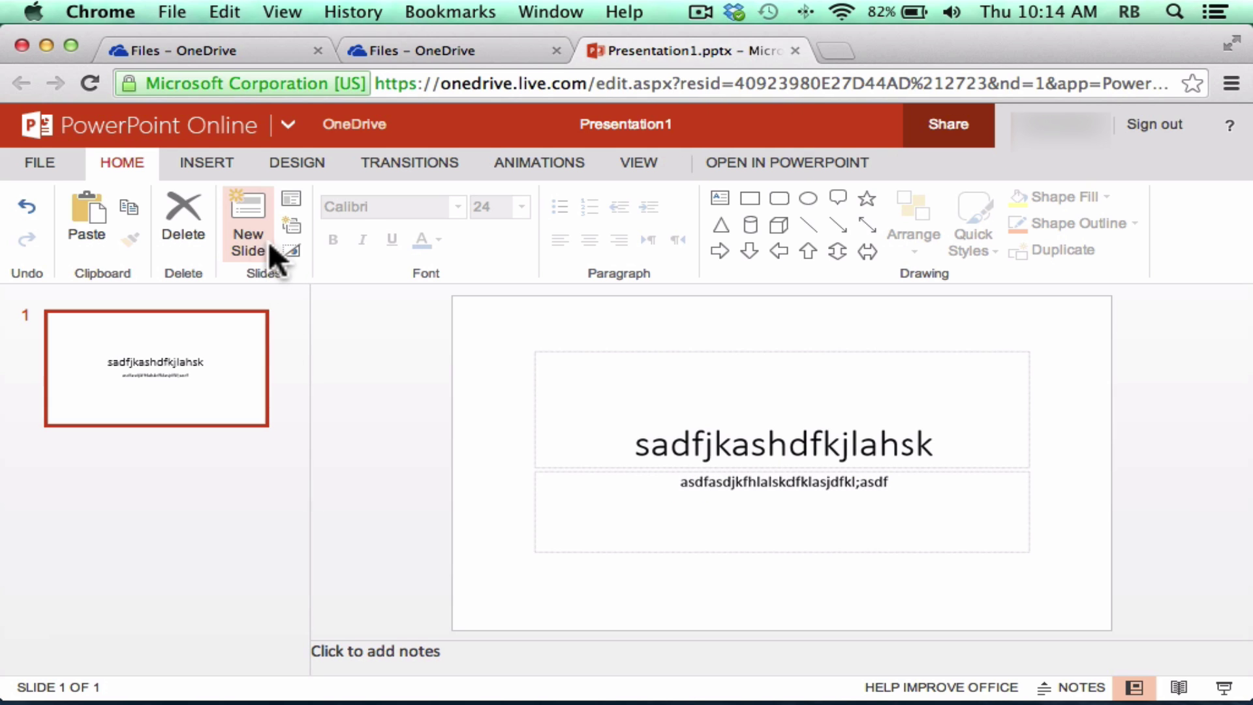
# Step: Add a second slide with the default layout
pyautogui.click(246, 215)
pyautogui.press('Return')
pyautogui.click(204, 159)
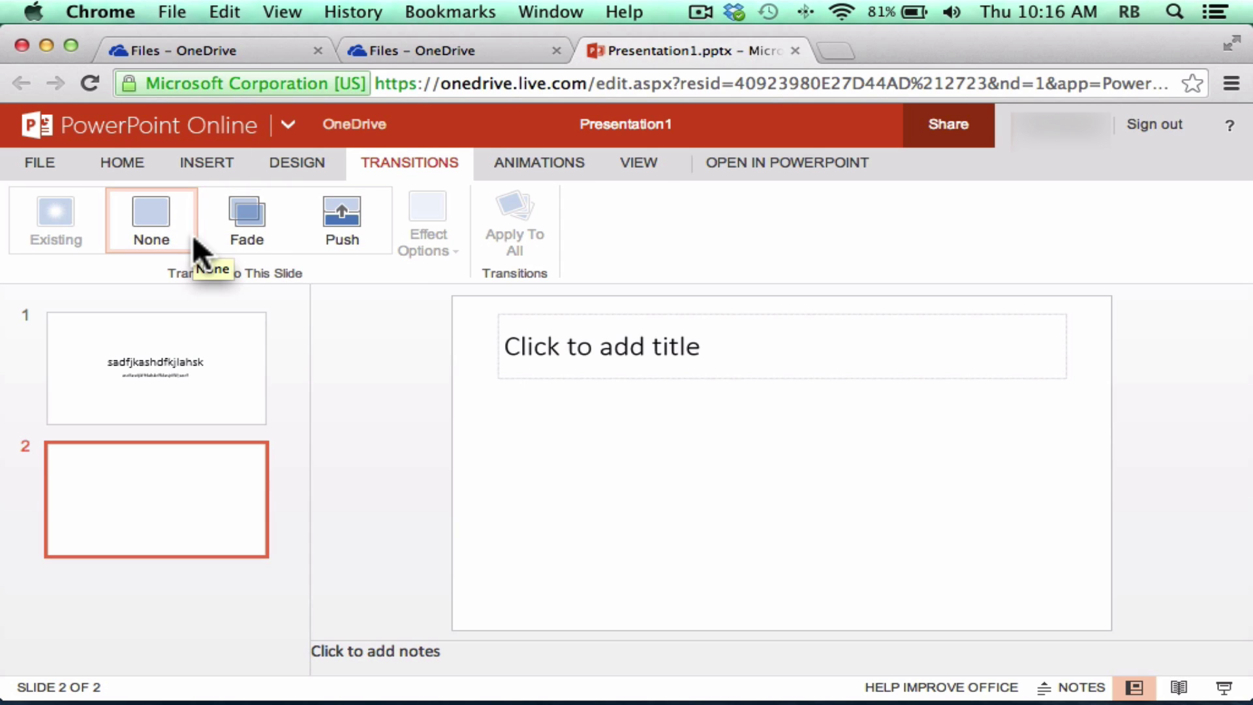
# Step: Give the new slide no transition, browse animation and view options, and preview the slide show
pyautogui.click(193, 234)
pyautogui.click(561, 162)
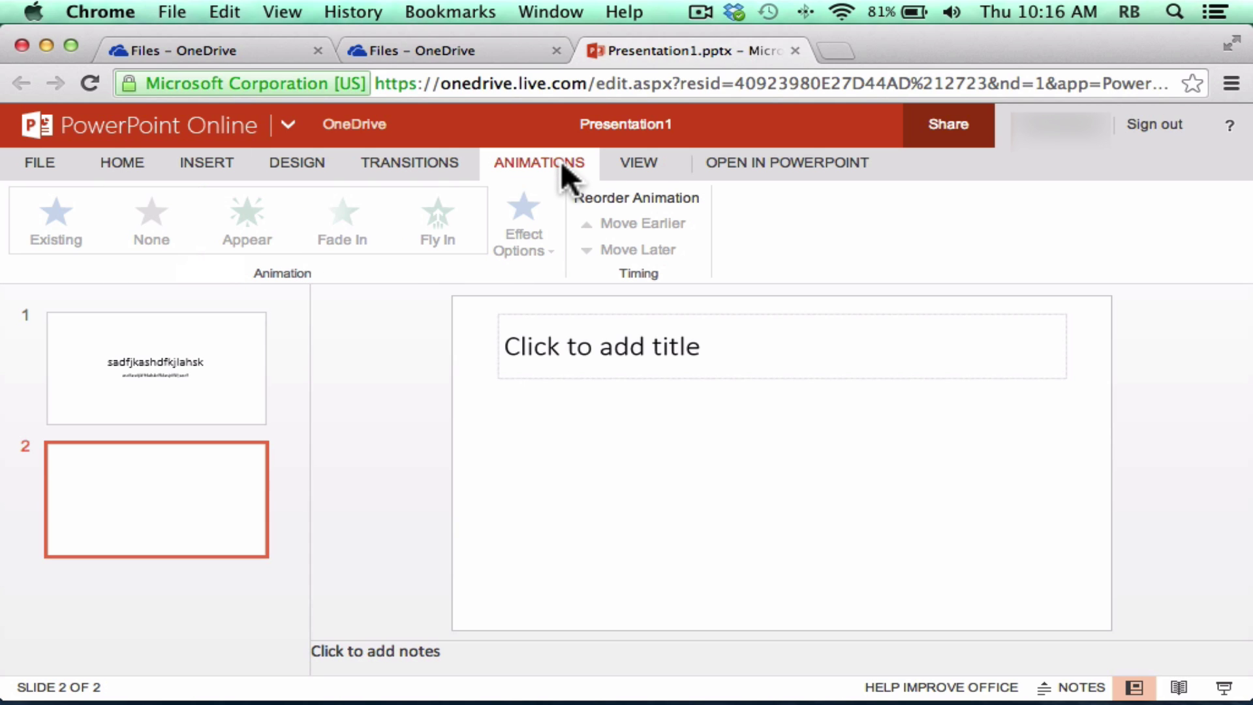
pyautogui.click(624, 161)
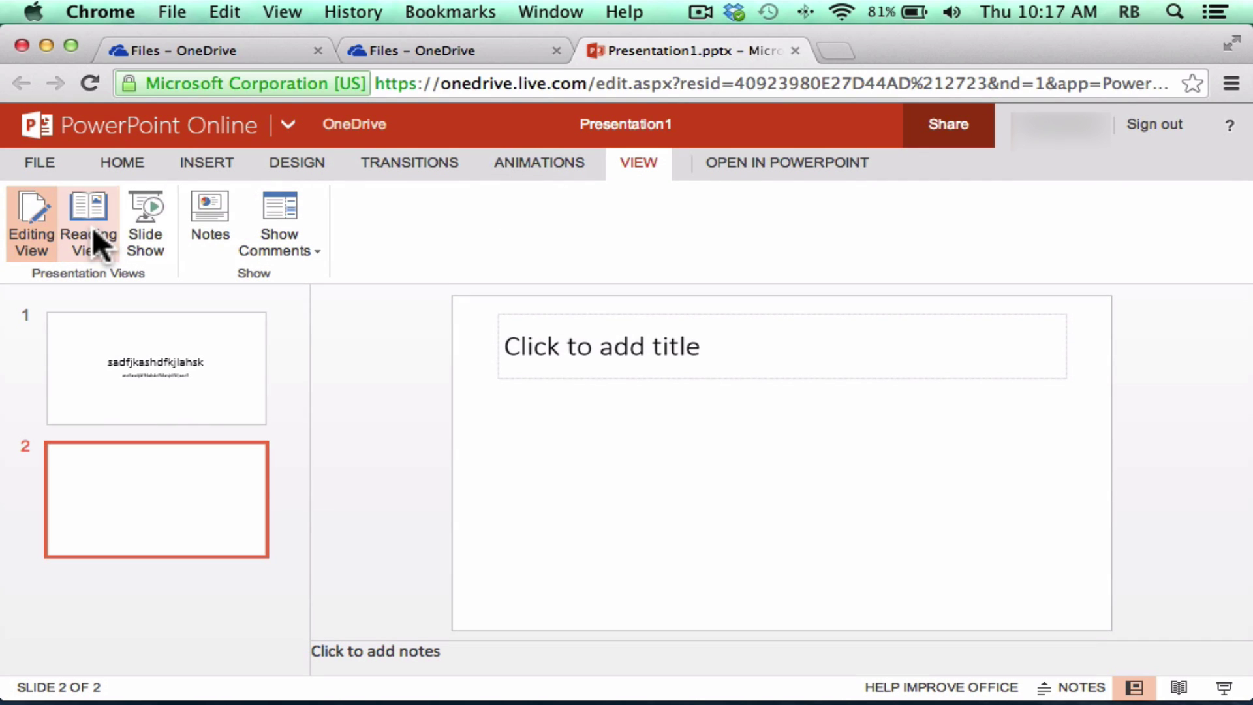
pyautogui.click(136, 220)
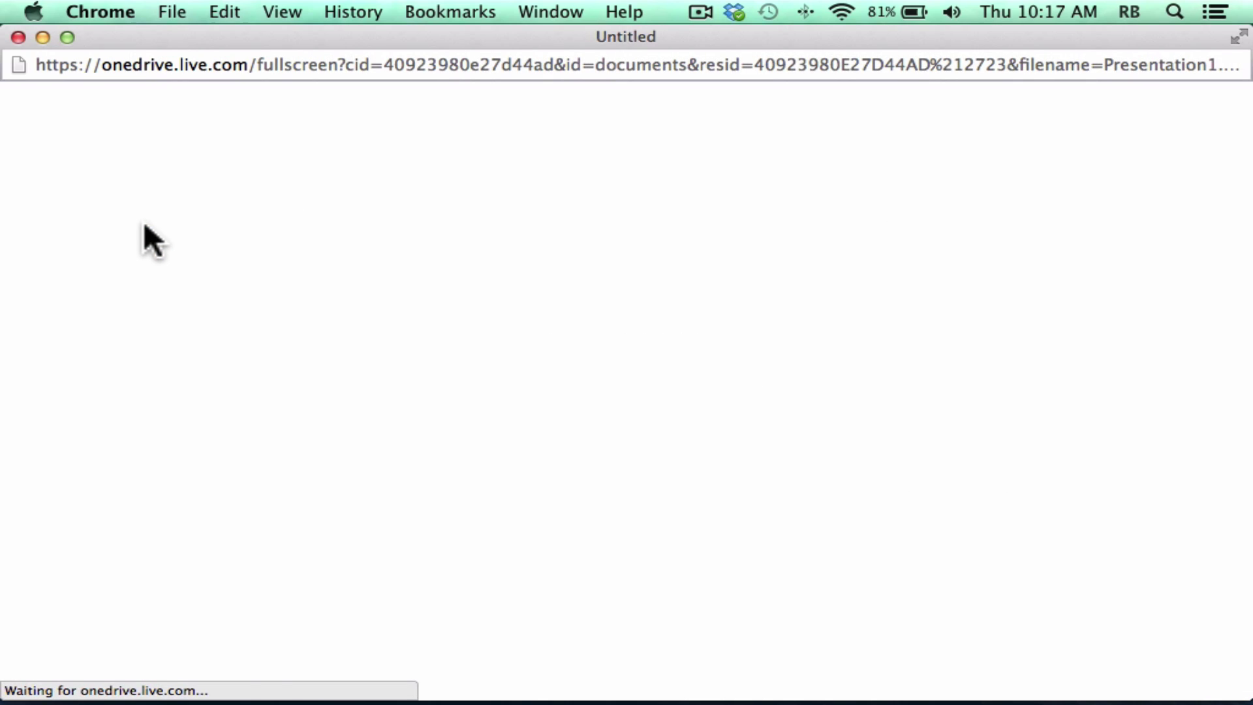
pyautogui.press('Escape')
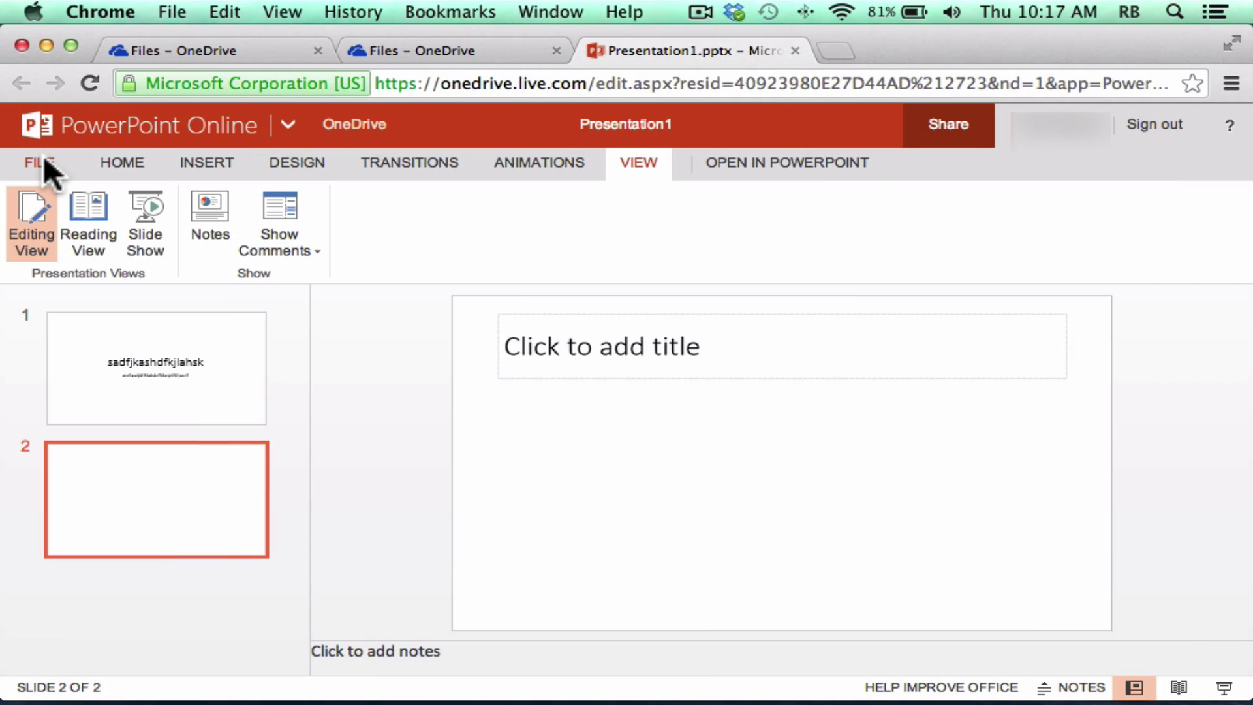
# Step: Download a copy of Presentation1.pptx, open and close it in desktop PowerPoint
pyautogui.click(43, 165)
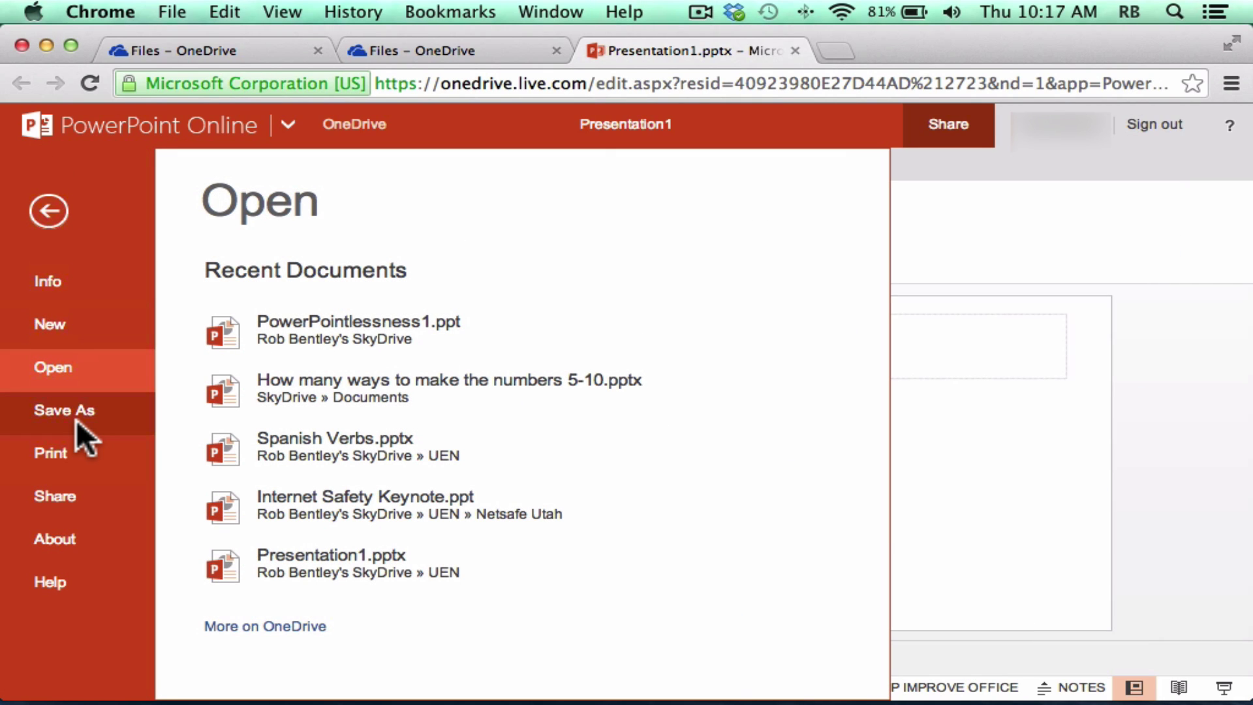
pyautogui.click(76, 419)
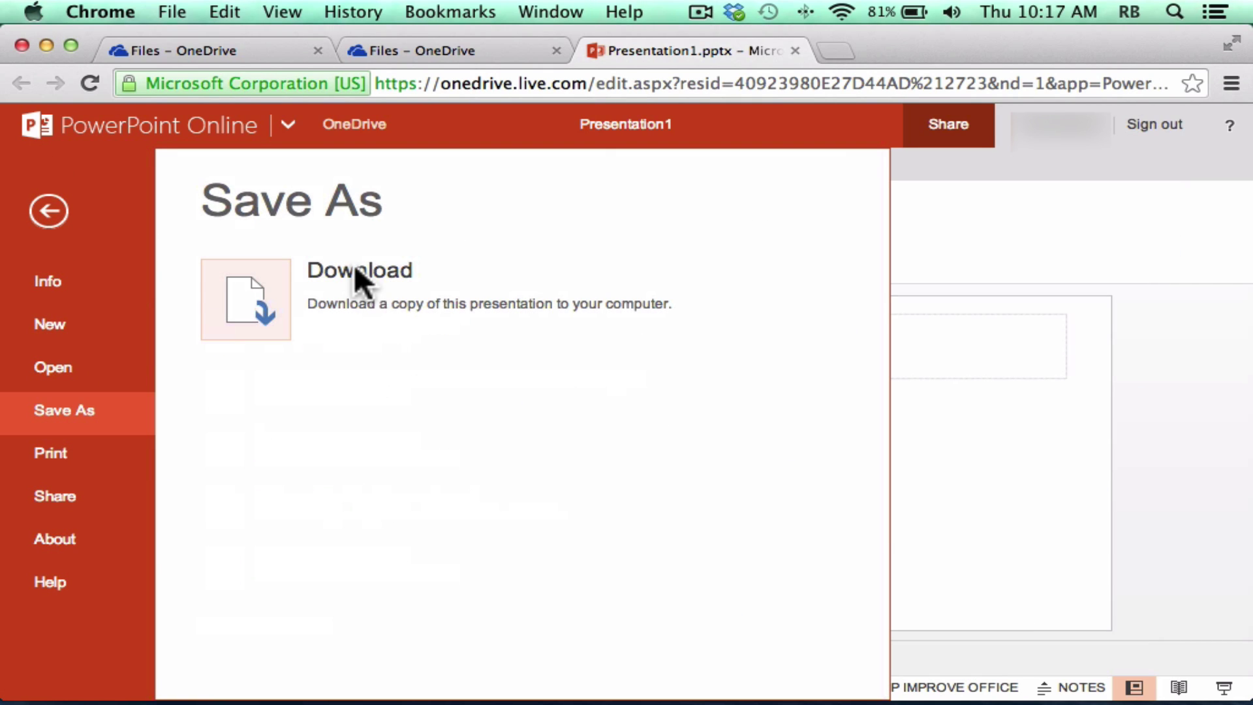
pyautogui.click(246, 293)
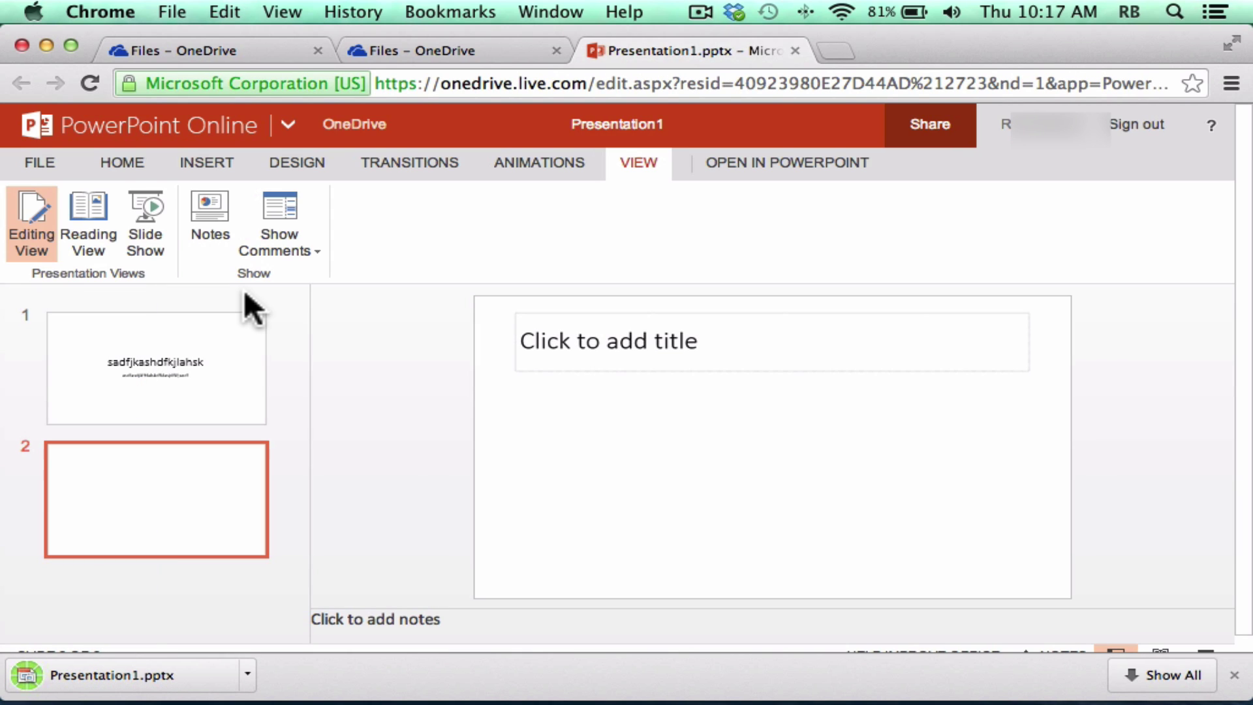
pyautogui.click(144, 680)
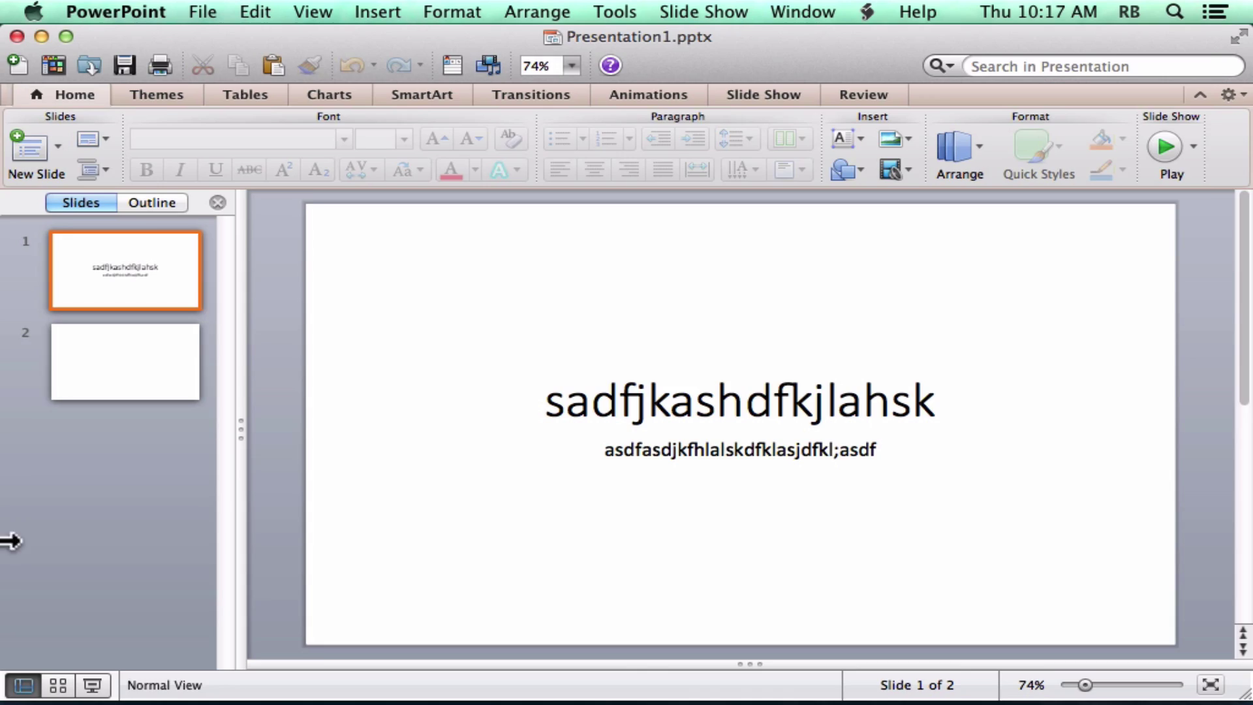
pyautogui.press('super+w')
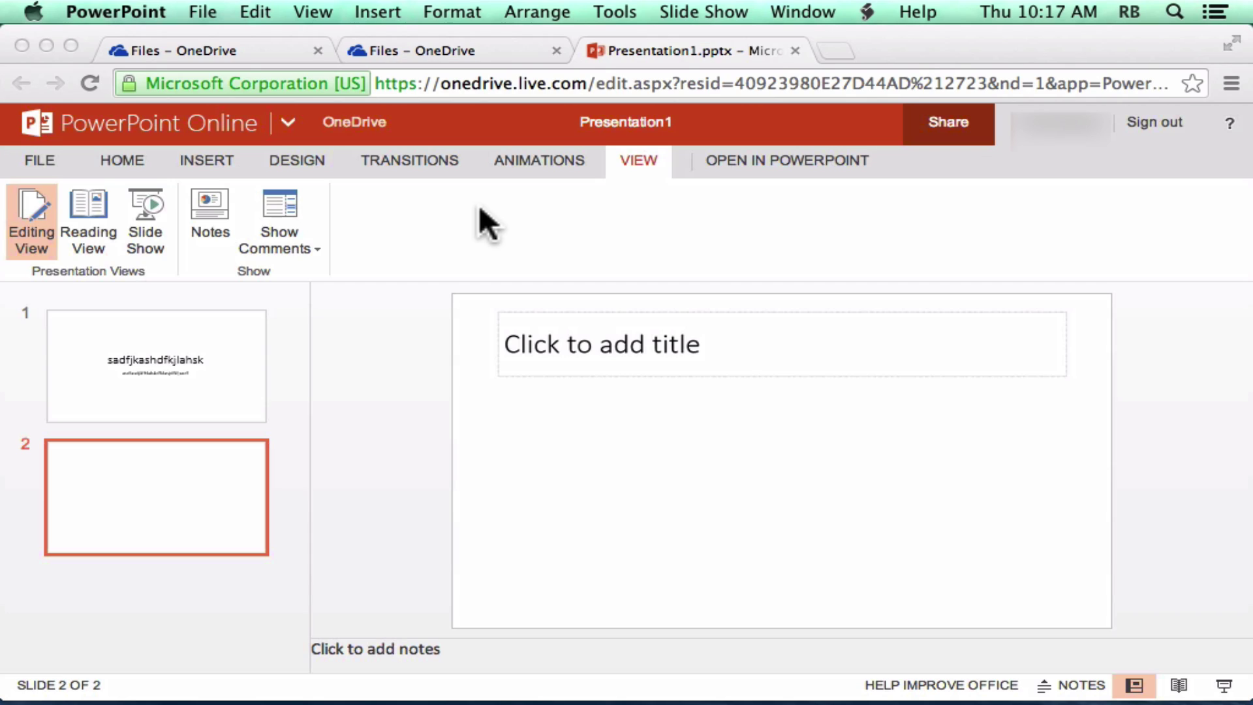
pyautogui.click(792, 50)
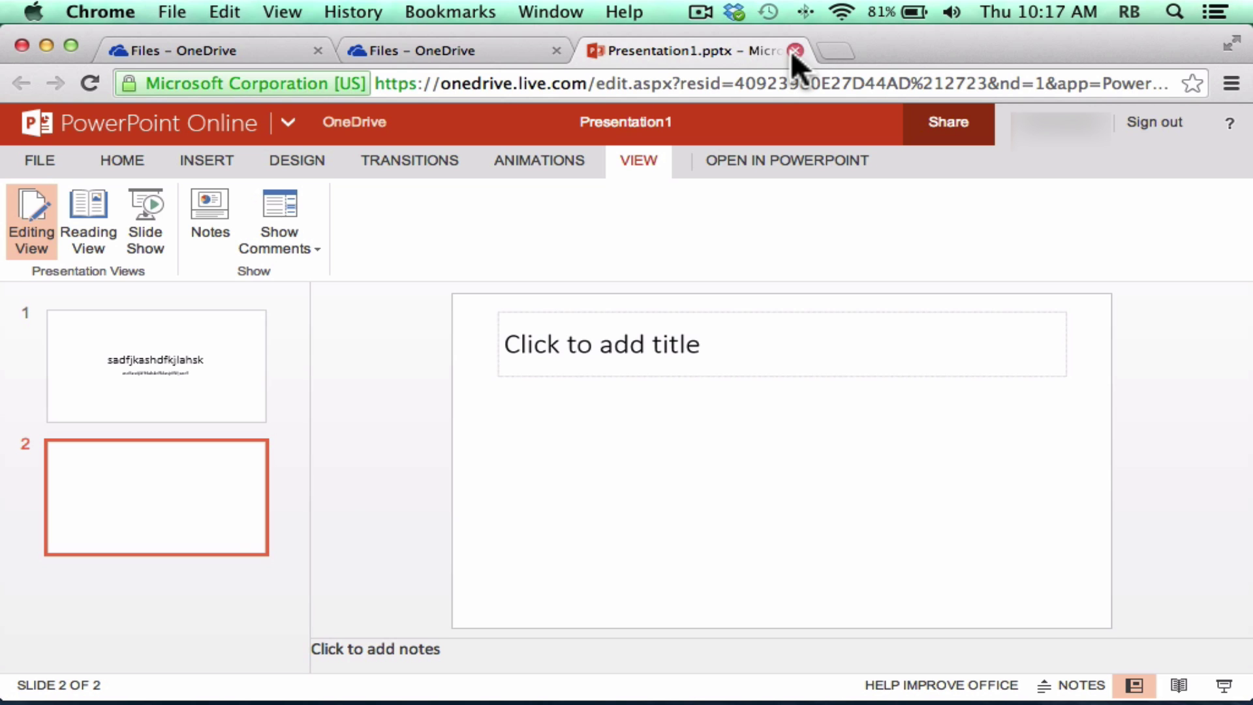
# Step: Close the Presentation1.pptx tab and open the Get OneDrive apps page
pyautogui.click(793, 50)
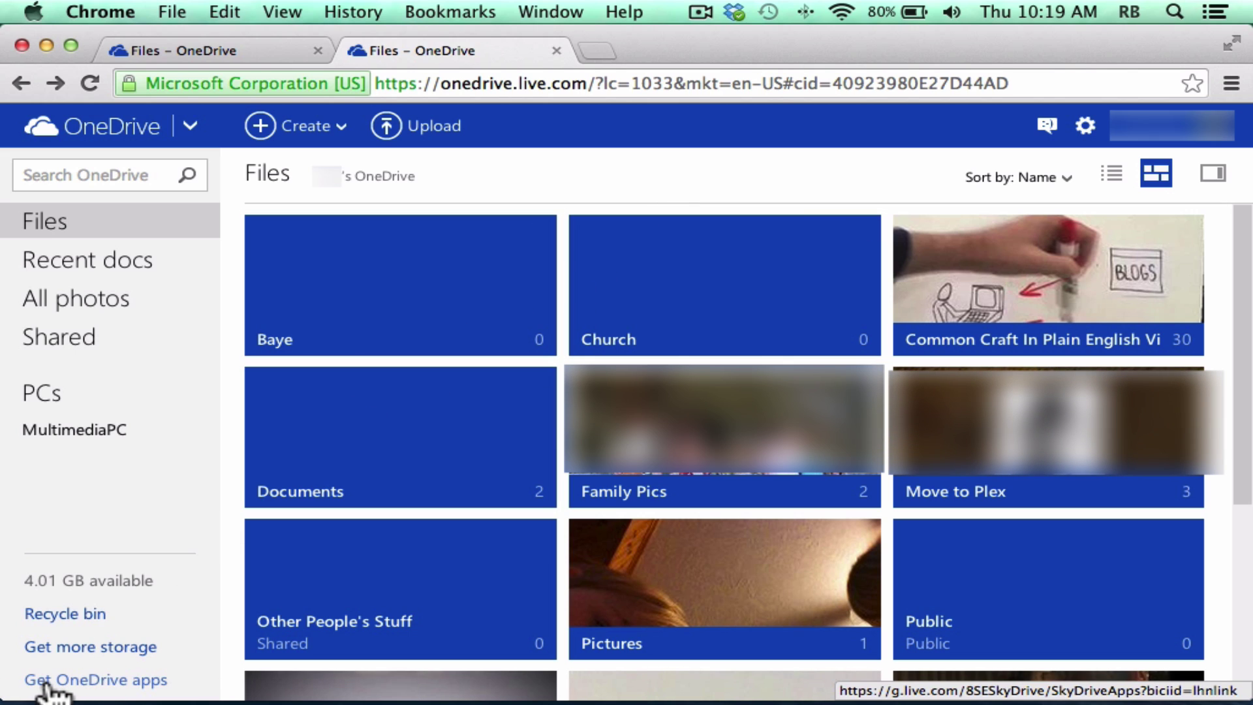
pyautogui.click(46, 681)
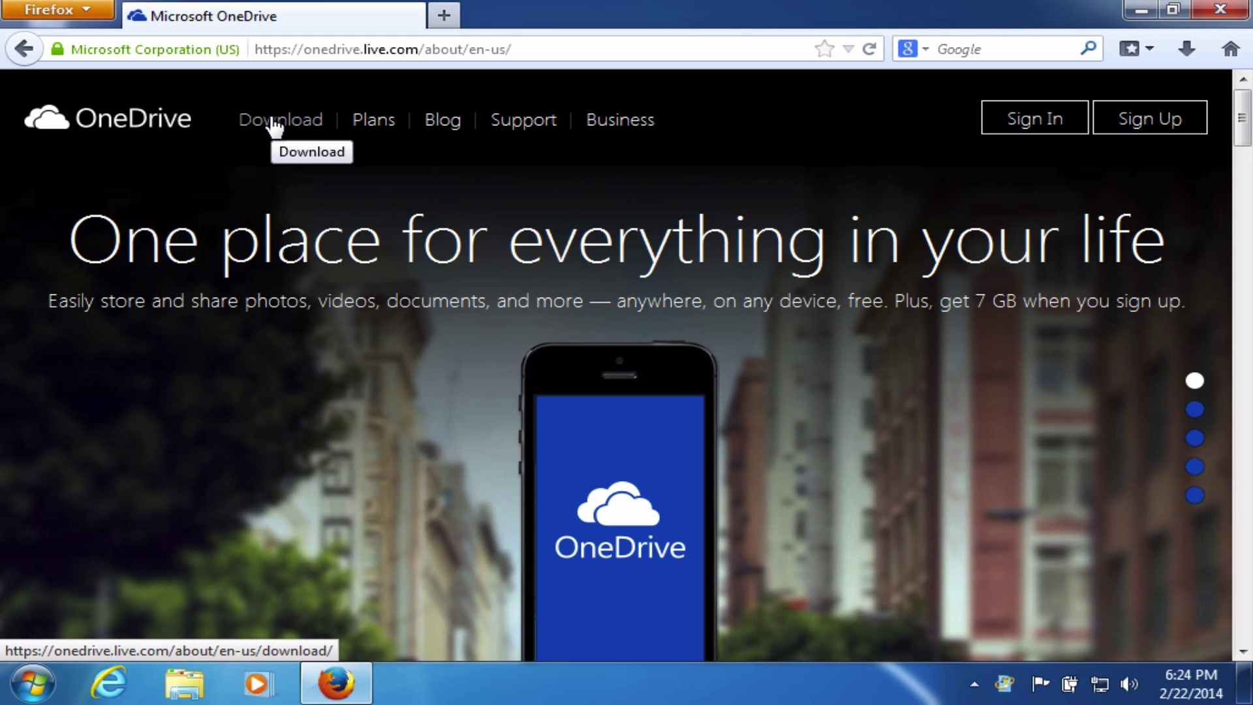
# Step: Go to the OneDrive download page's 'OneDrive for your desktop' section
pyautogui.click(274, 121)
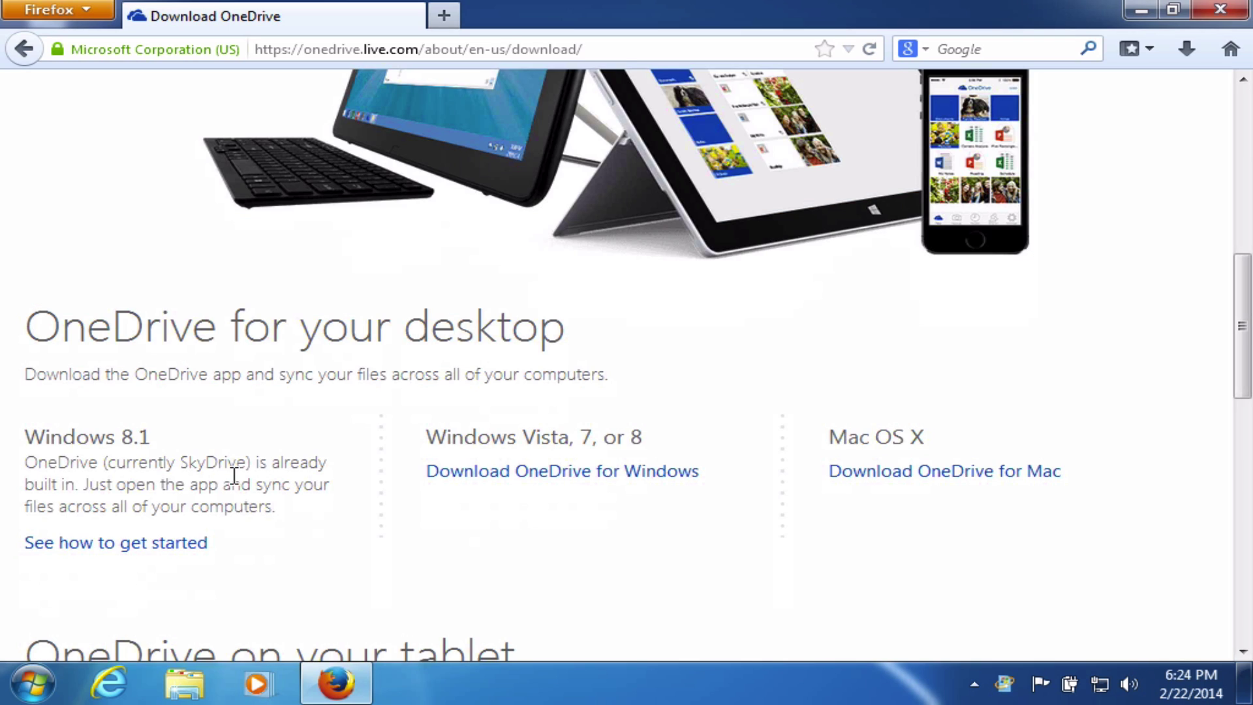
# Step: Download OneDriveSetup.exe for Windows and run it, approving the security and UAC prompts
pyautogui.click(483, 473)
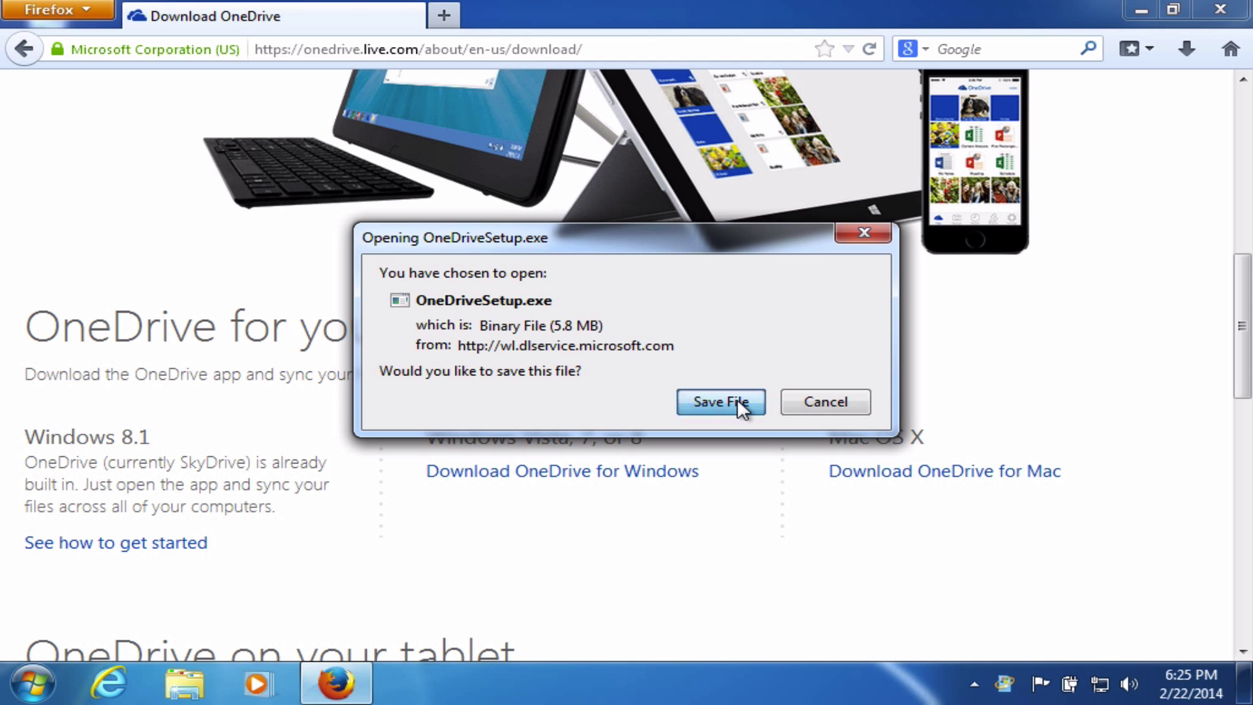
pyautogui.click(739, 402)
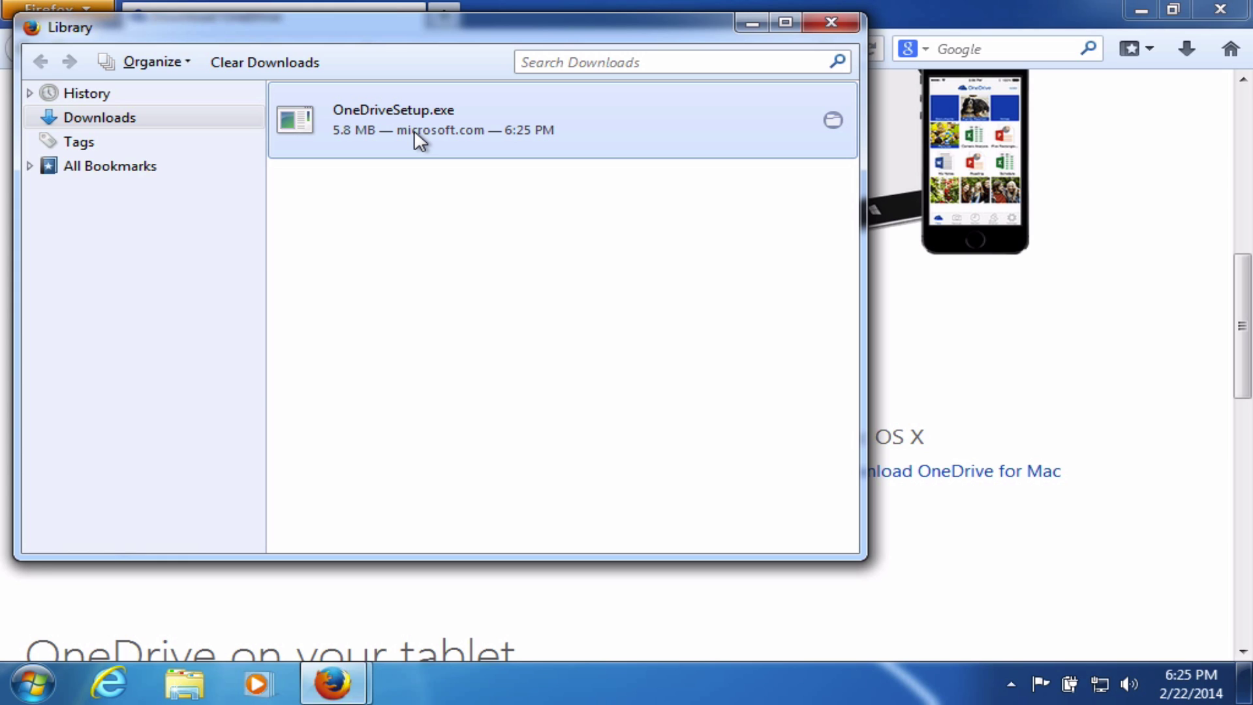
pyautogui.doubleClick(367, 111)
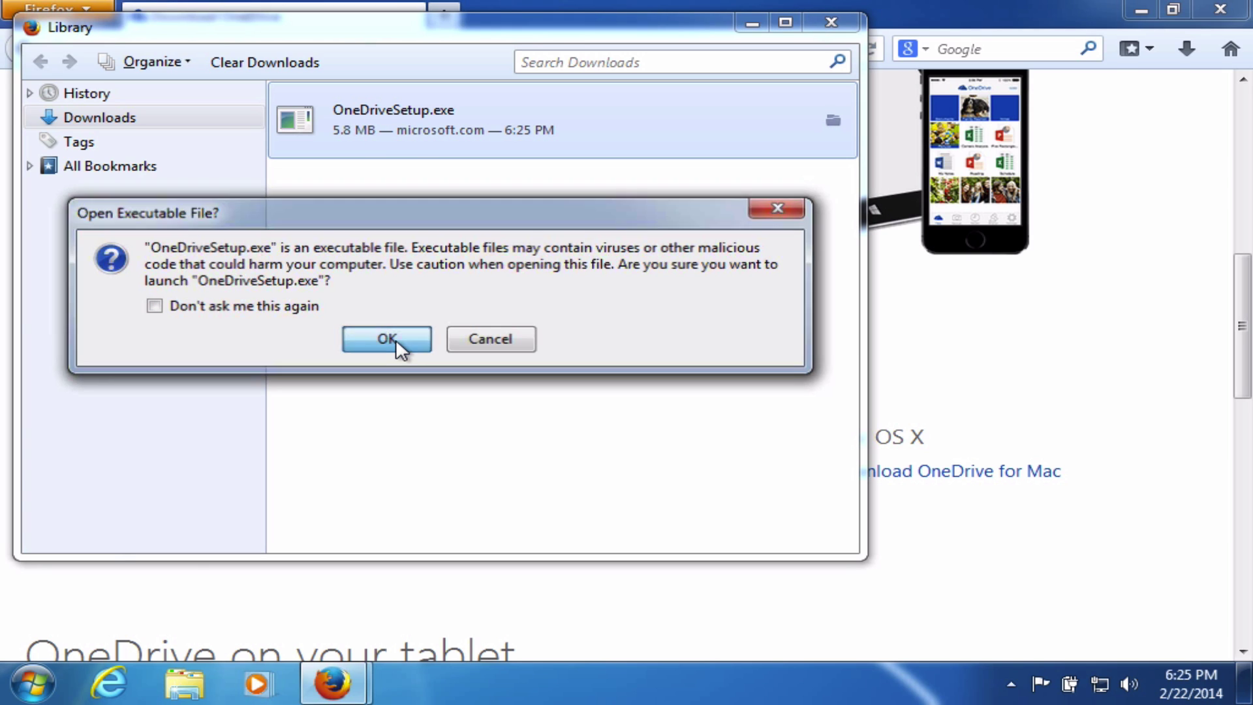
pyautogui.click(394, 339)
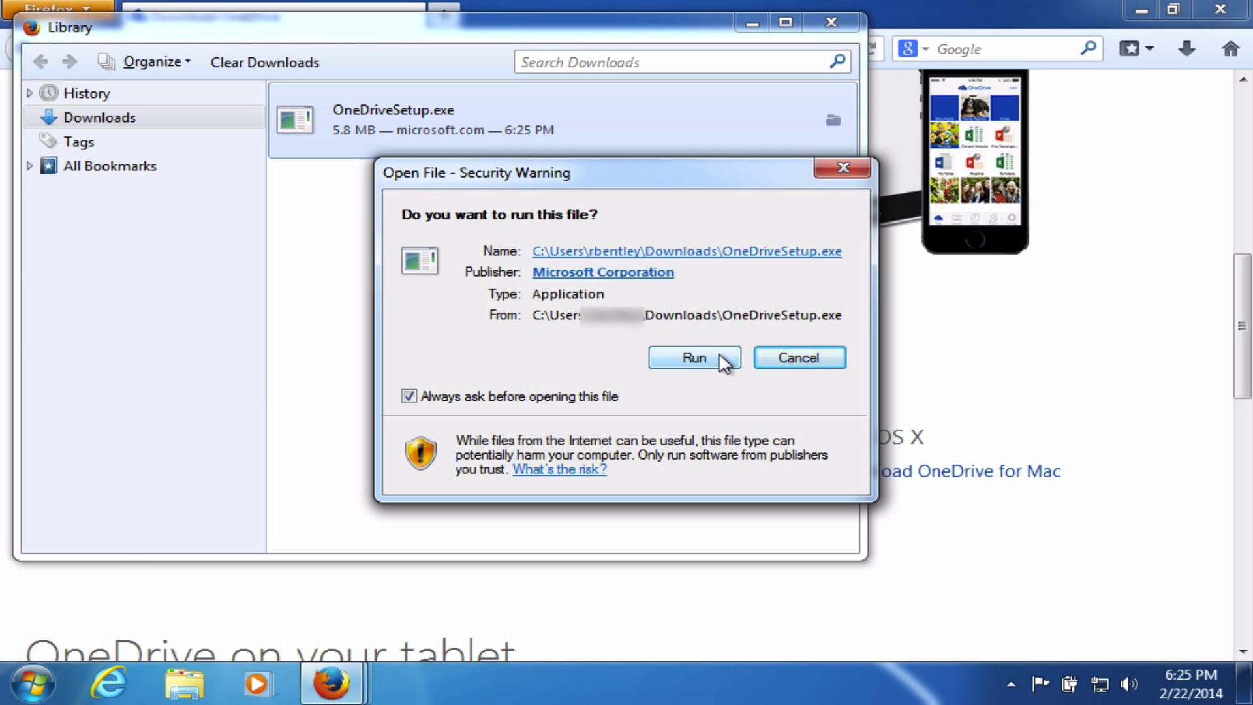
pyautogui.click(723, 361)
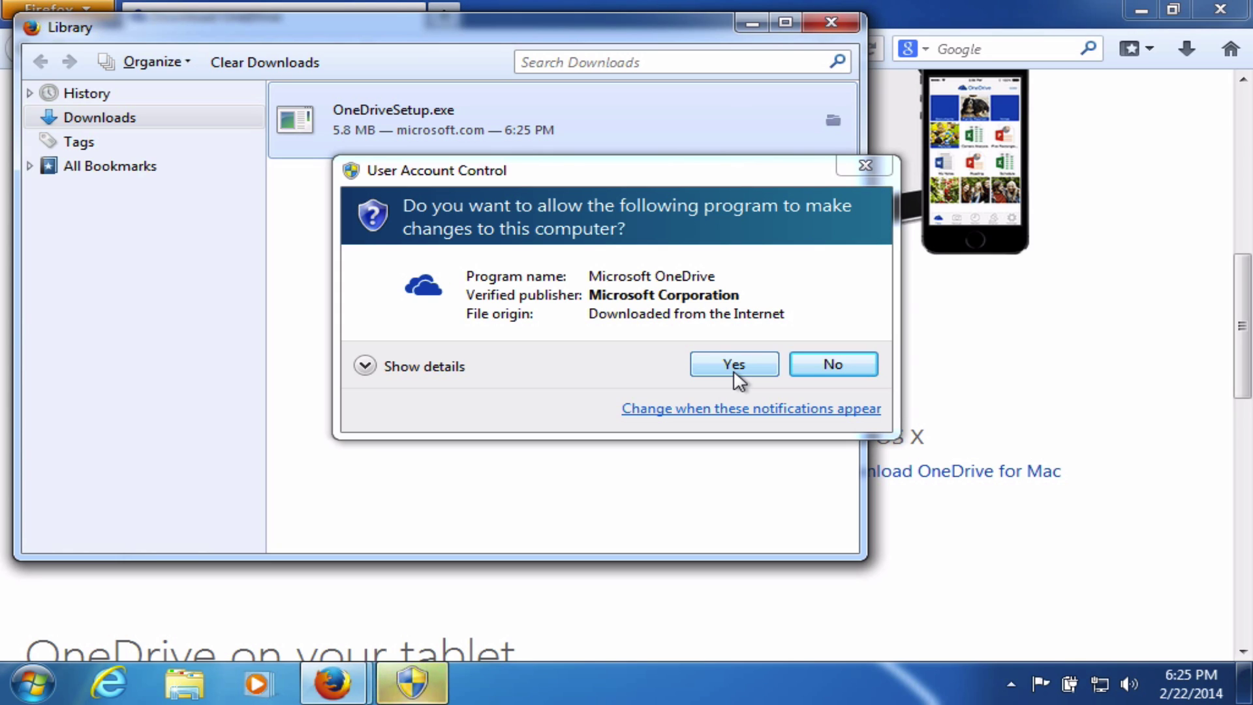
pyautogui.click(732, 366)
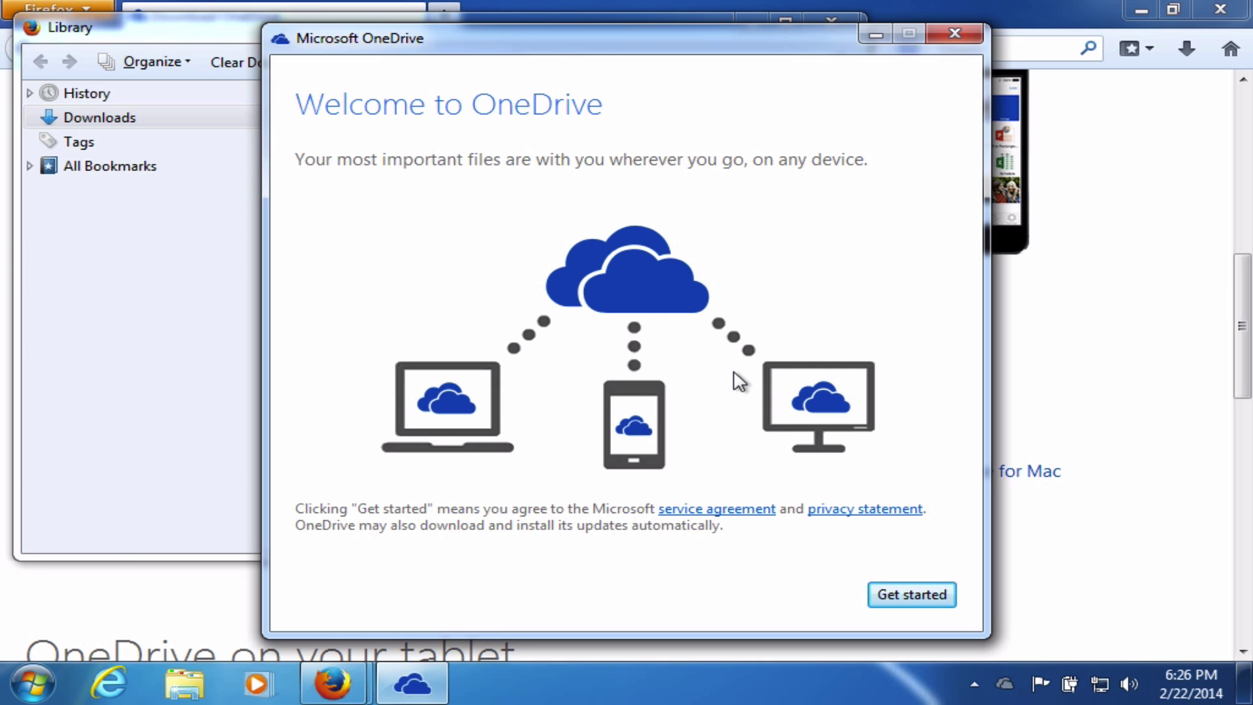
# Step: Start OneDrive setup, sign in with the Microsoft account, and accept the default folder location
pyautogui.click(926, 599)
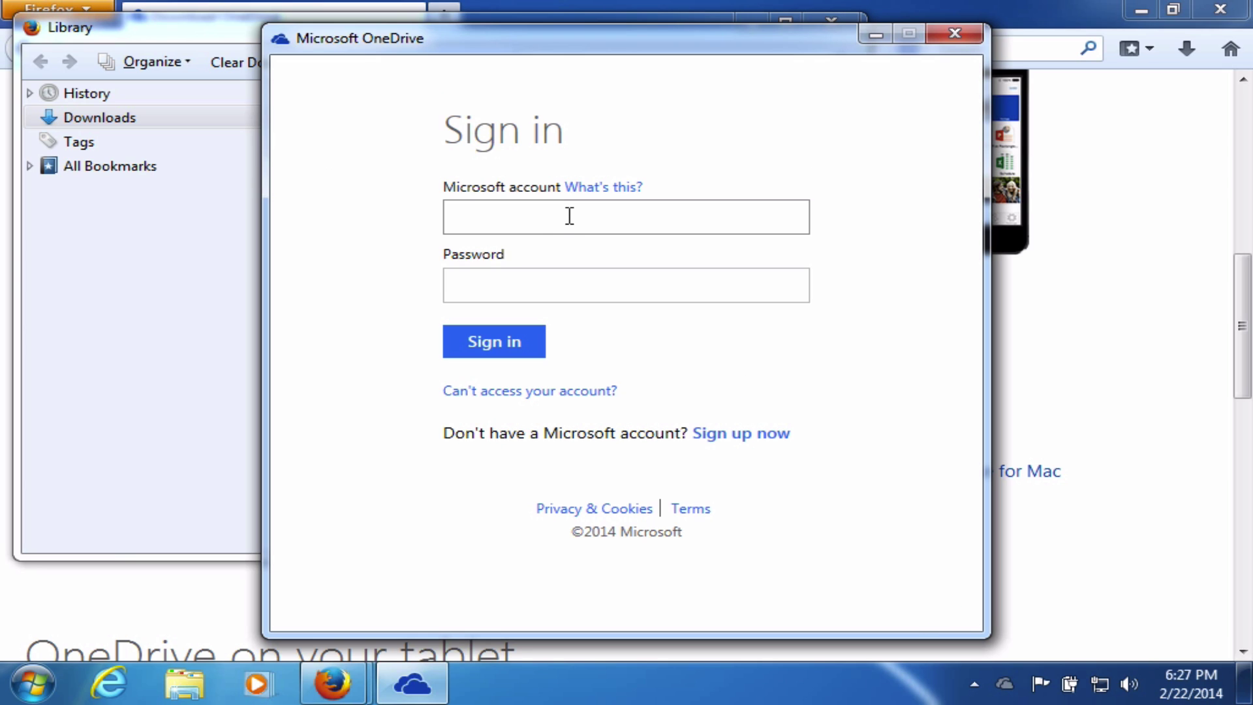
pyautogui.click(569, 215)
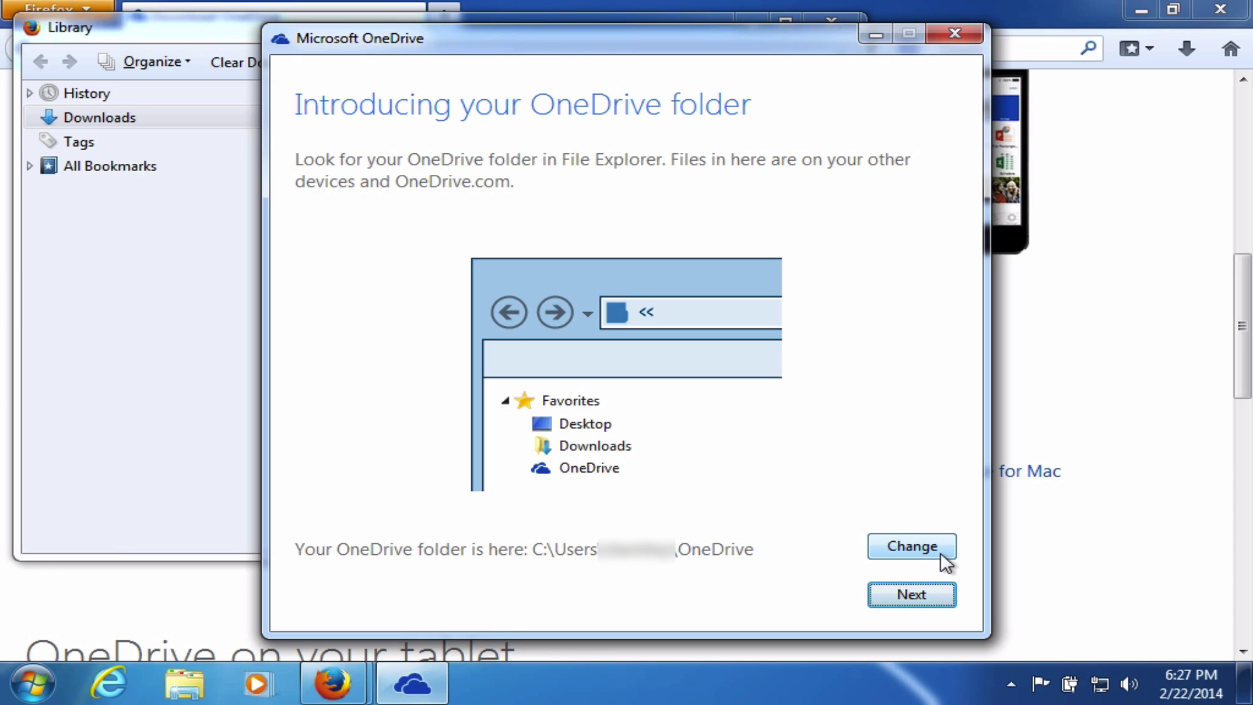
pyautogui.click(930, 595)
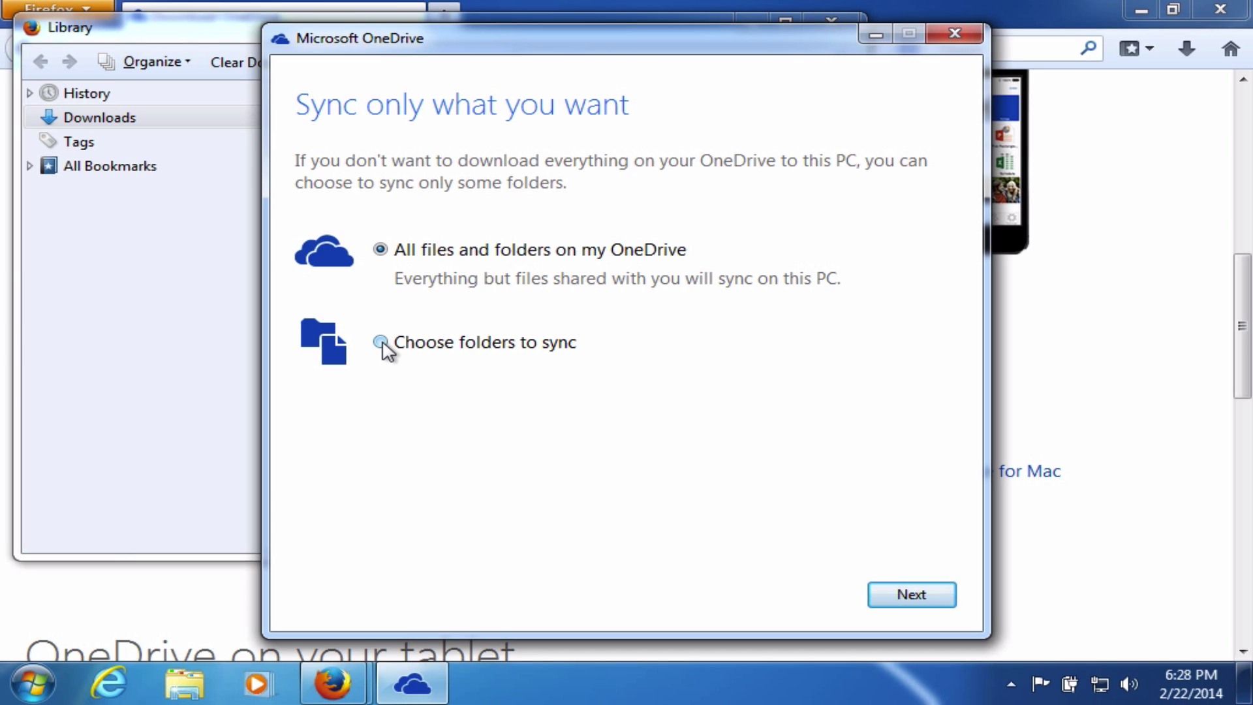
# Step: Keep 'All files and folders on my OneDrive' selected and continue to the fetch-files page
pyautogui.click(927, 595)
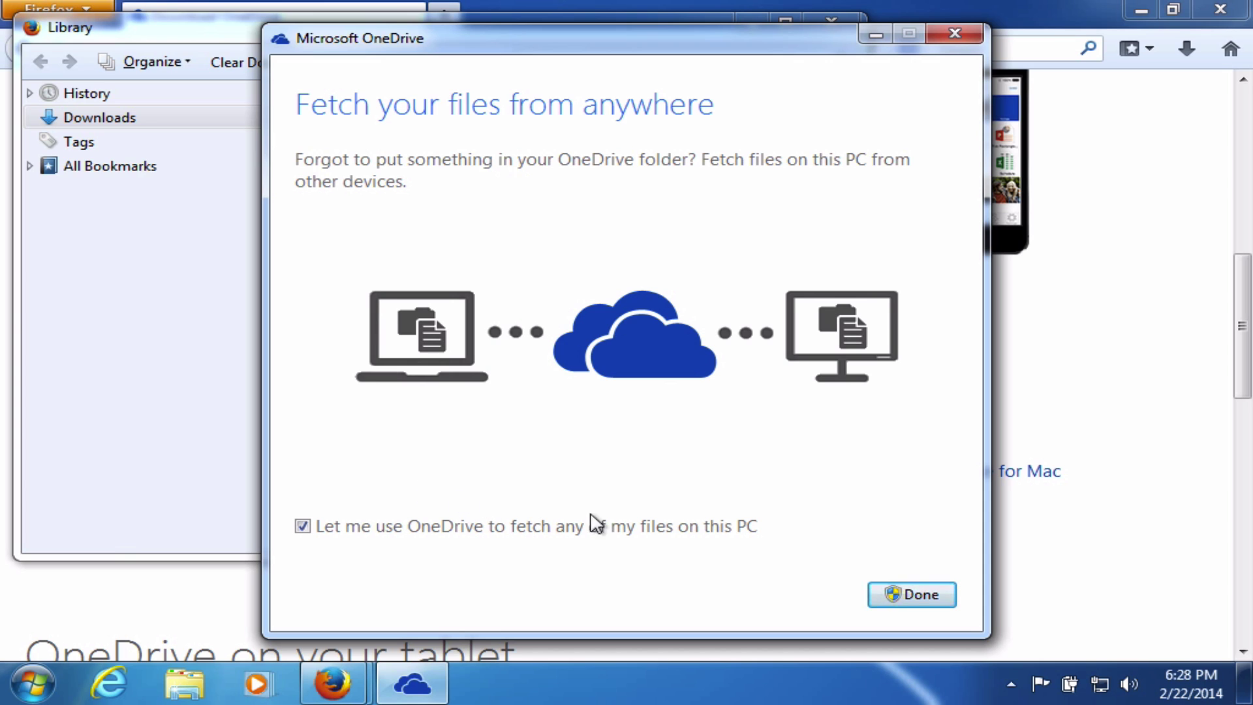
# Step: Finish OneDrive setup, then close the 13-item OneDrive folder and Firefox's downloads library
pyautogui.click(884, 595)
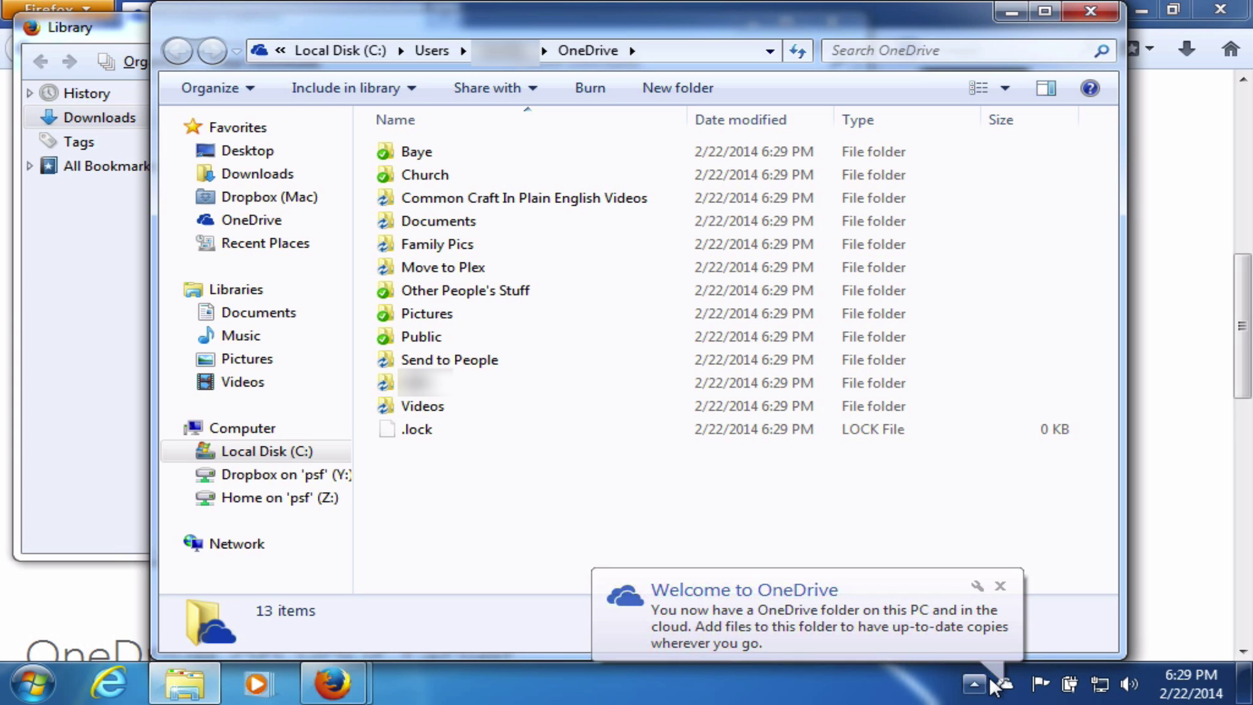
pyautogui.moveTo(1006, 689)
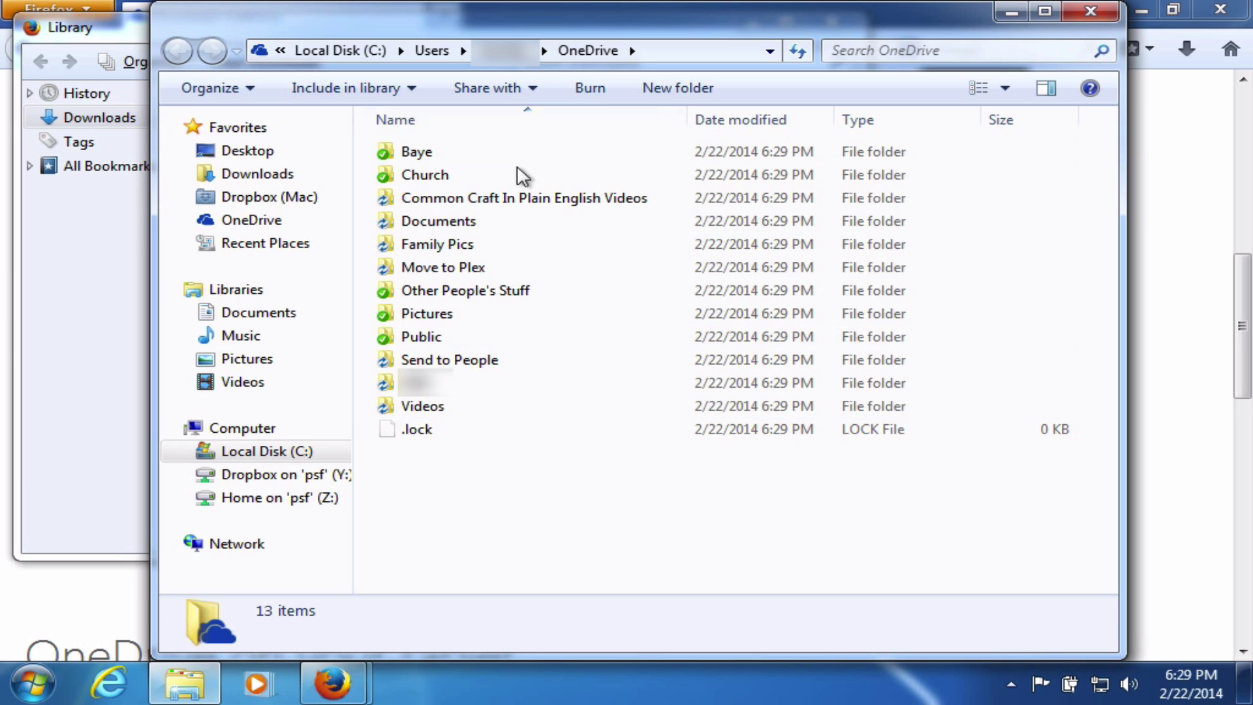
pyautogui.click(1088, 4)
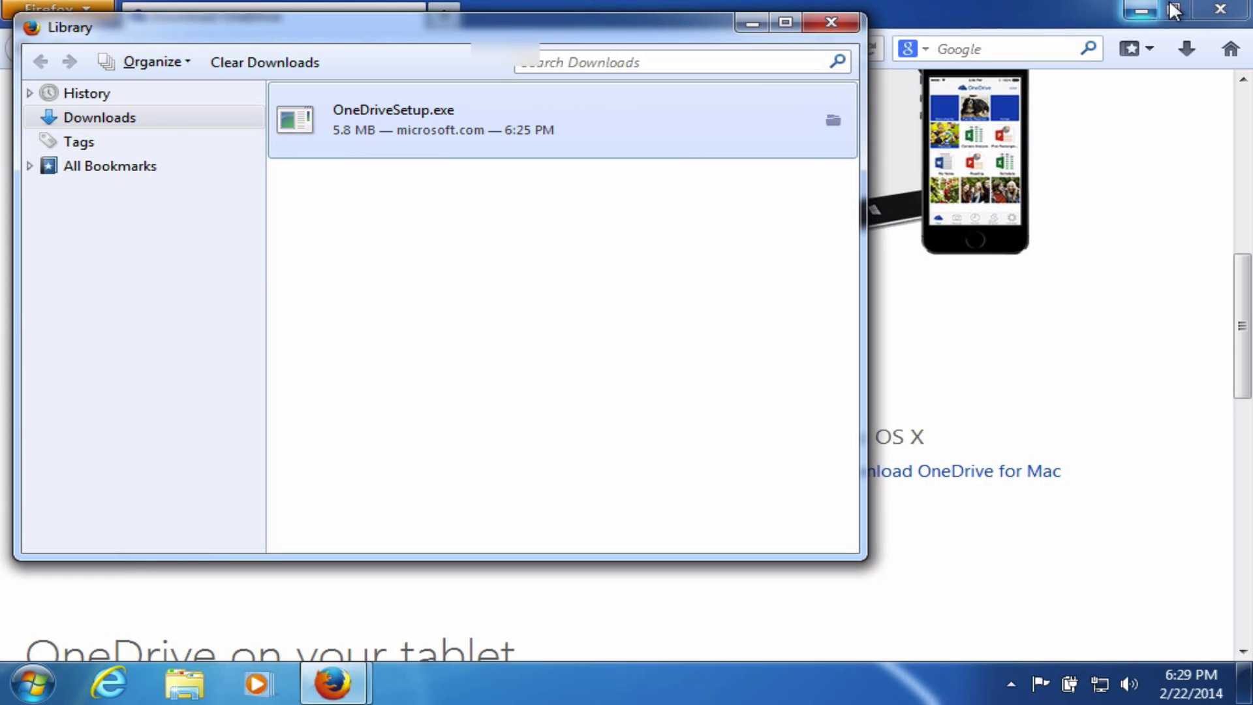
pyautogui.click(837, 28)
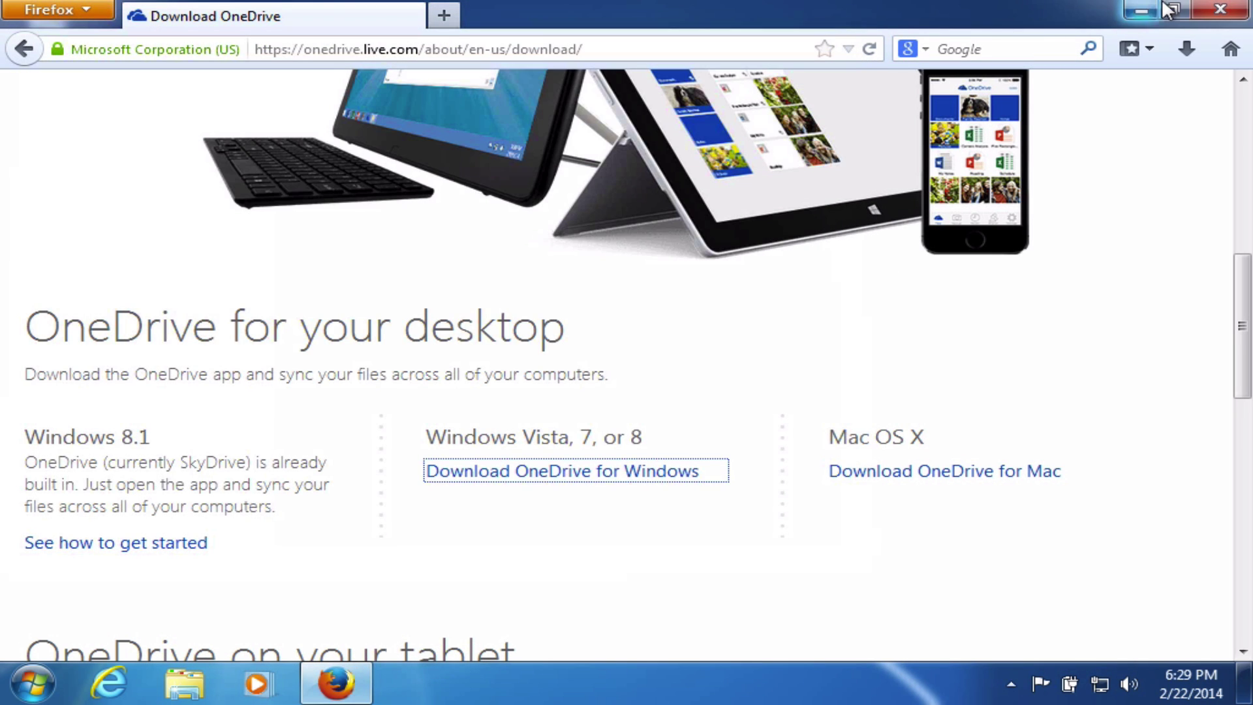
# Step: Close Firefox and reveal the hidden tray icons to reach the customization option
pyautogui.click(1220, 10)
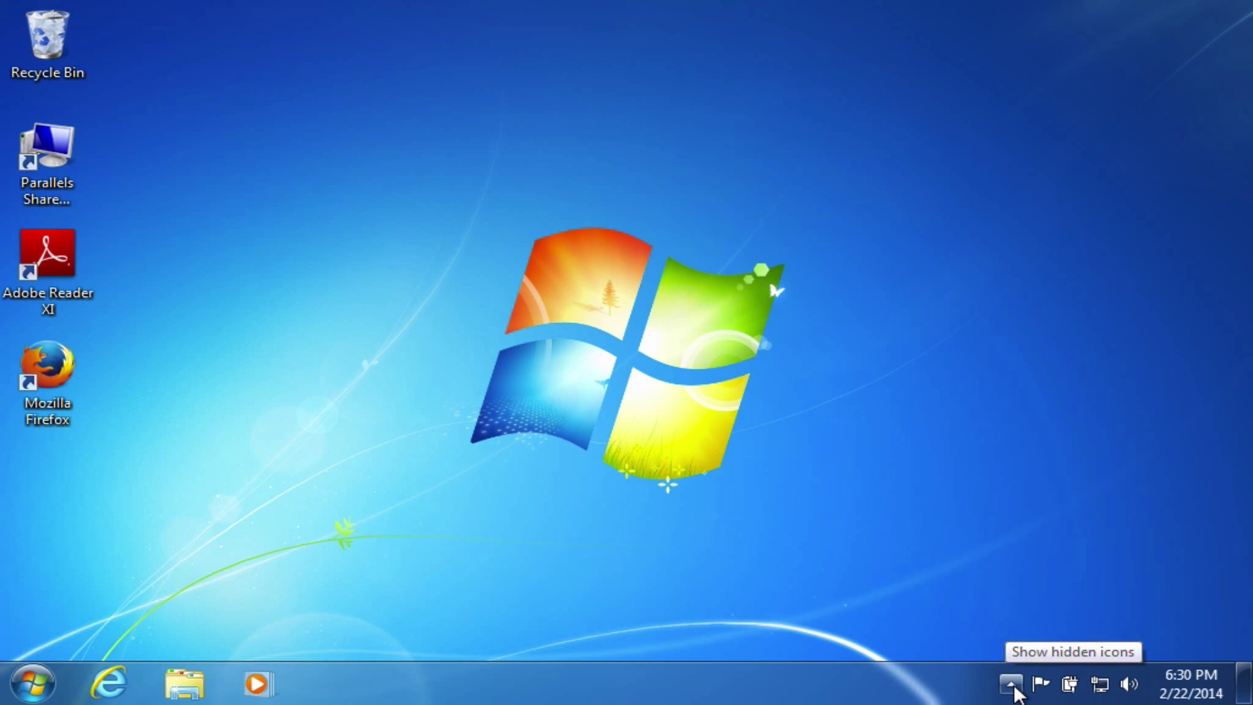
pyautogui.click(1012, 685)
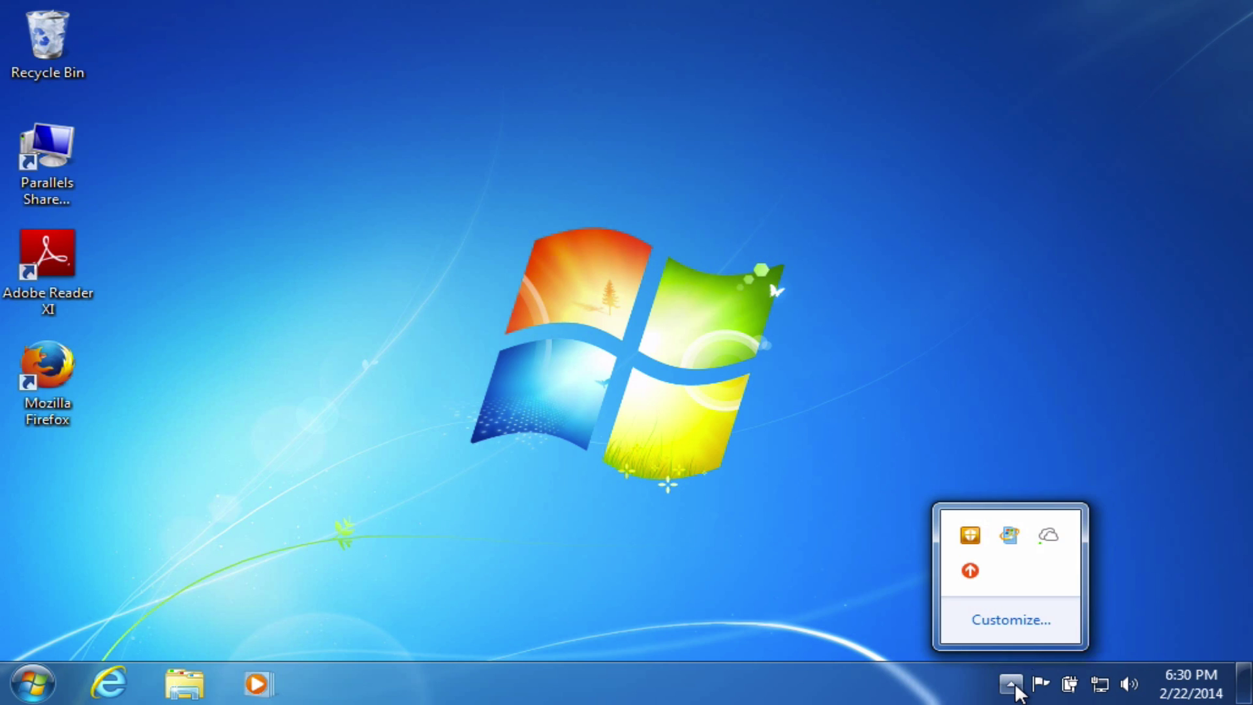
pyautogui.moveTo(1055, 545)
# Step: Set Microsoft OneDrive's tray behavior to 'Show icon and notifications' and save with OK
pyautogui.click(1018, 621)
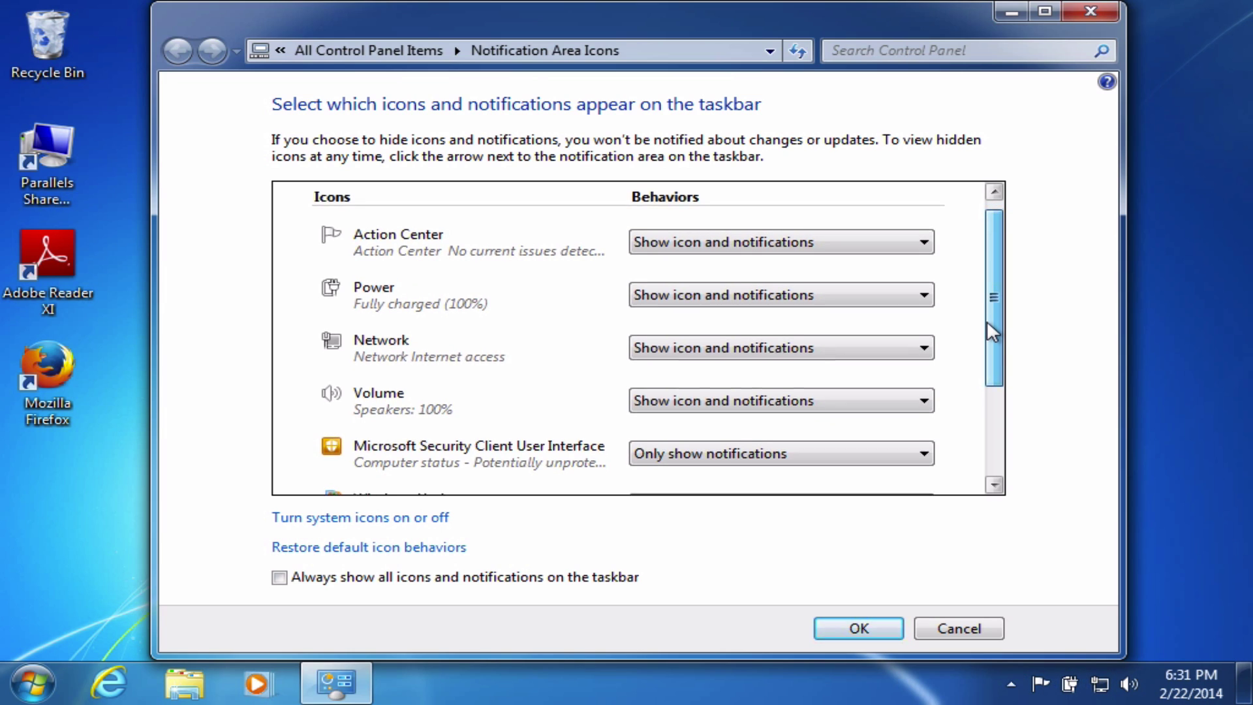
pyautogui.moveTo(985, 321); pyautogui.dragTo(1016, 460)
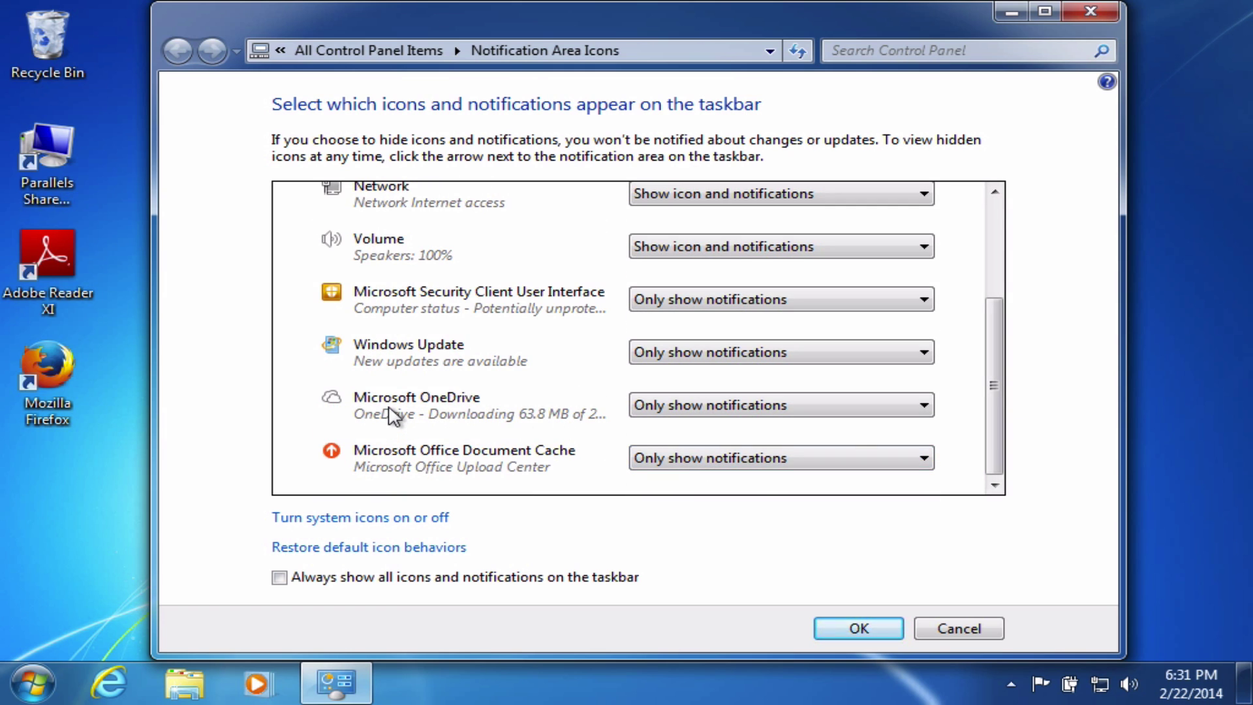
pyautogui.click(909, 408)
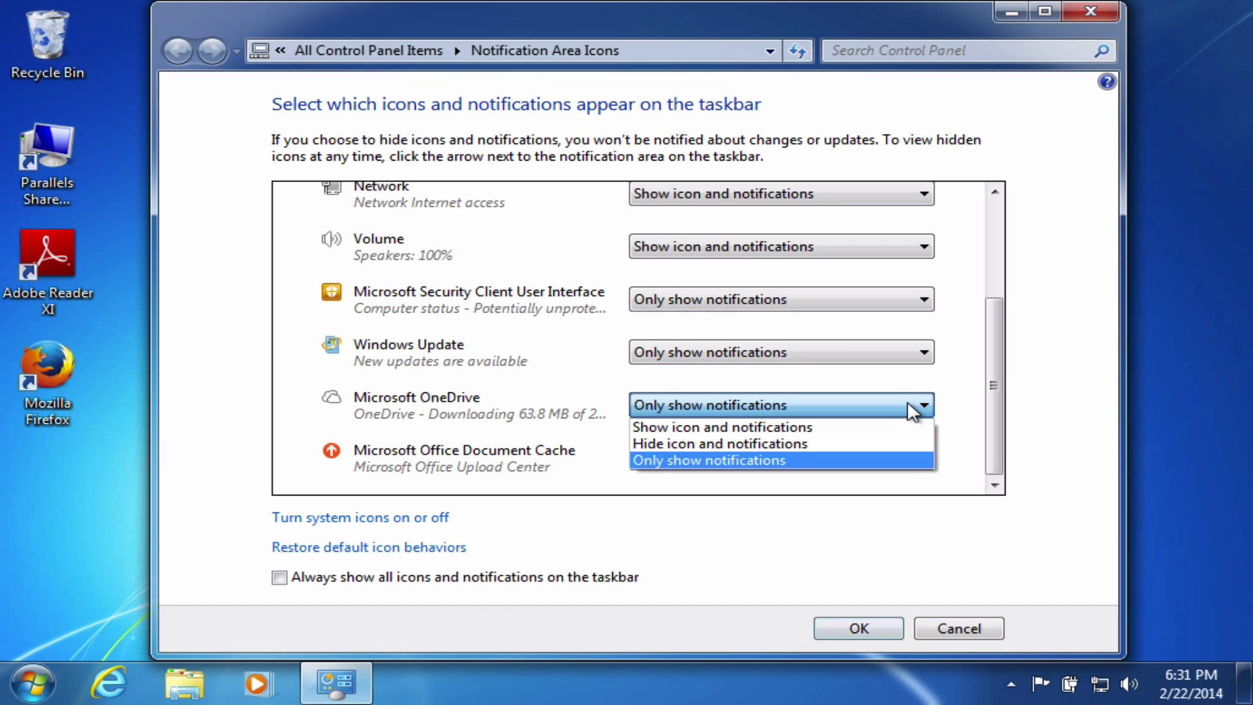
pyautogui.click(872, 425)
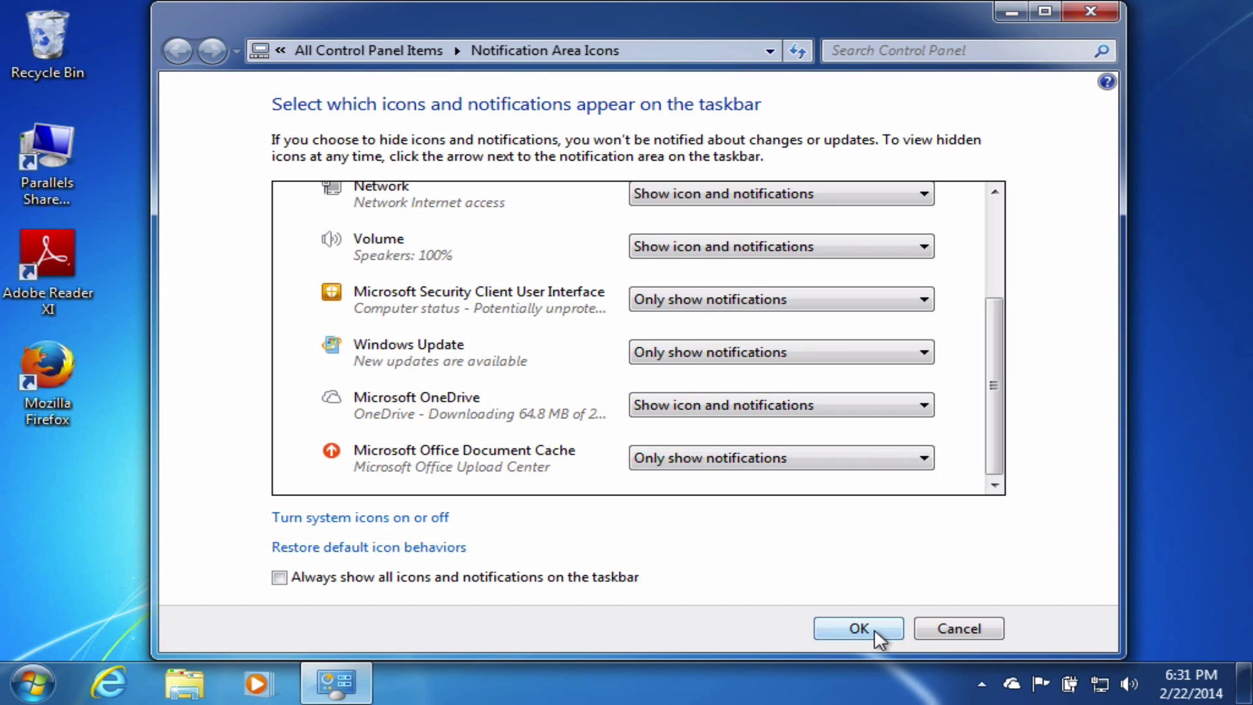
pyautogui.click(871, 628)
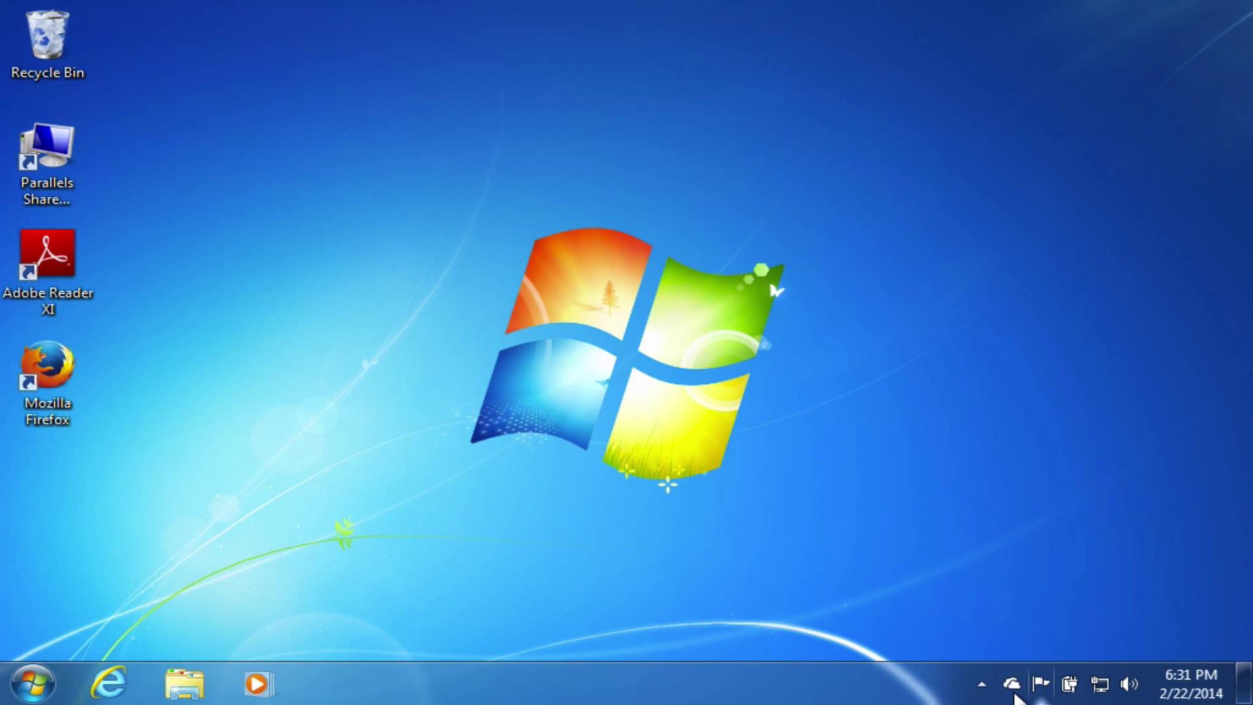
# Step: Open the OneDrive folder from the tray icon, then via Favorites, showing its 13 items
pyautogui.moveTo(1016, 697)
pyautogui.click(1016, 682)
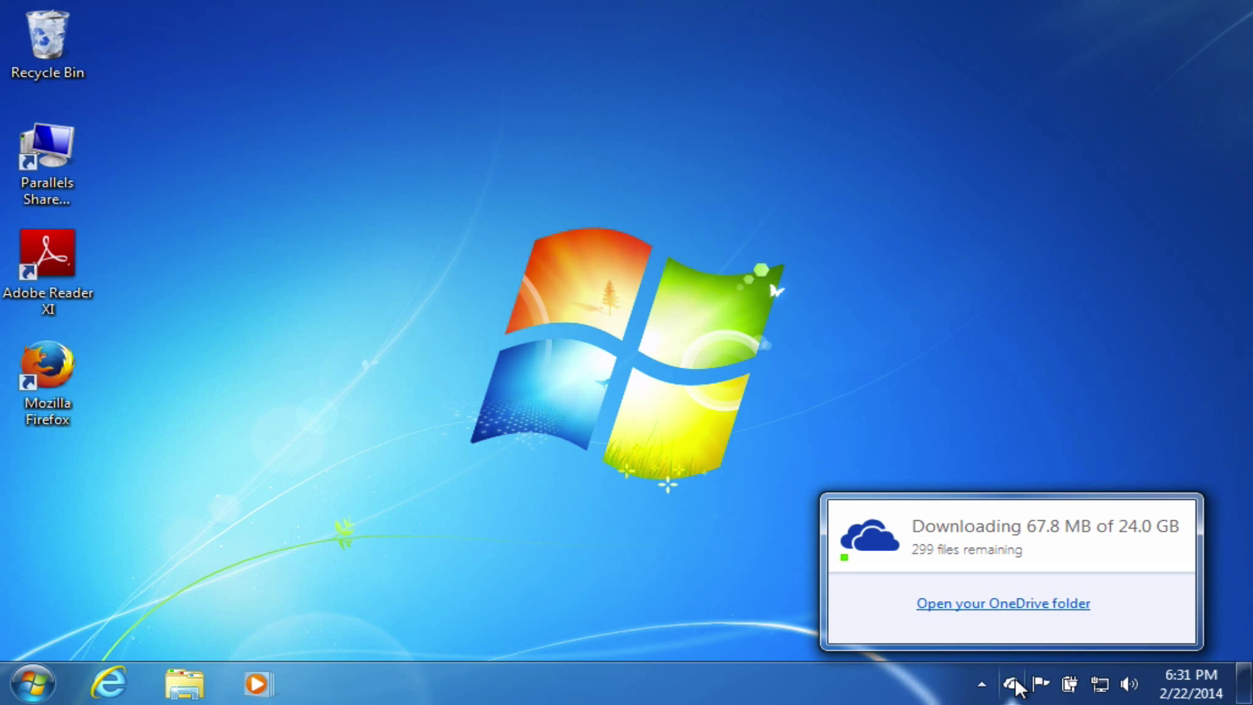
pyautogui.click(955, 604)
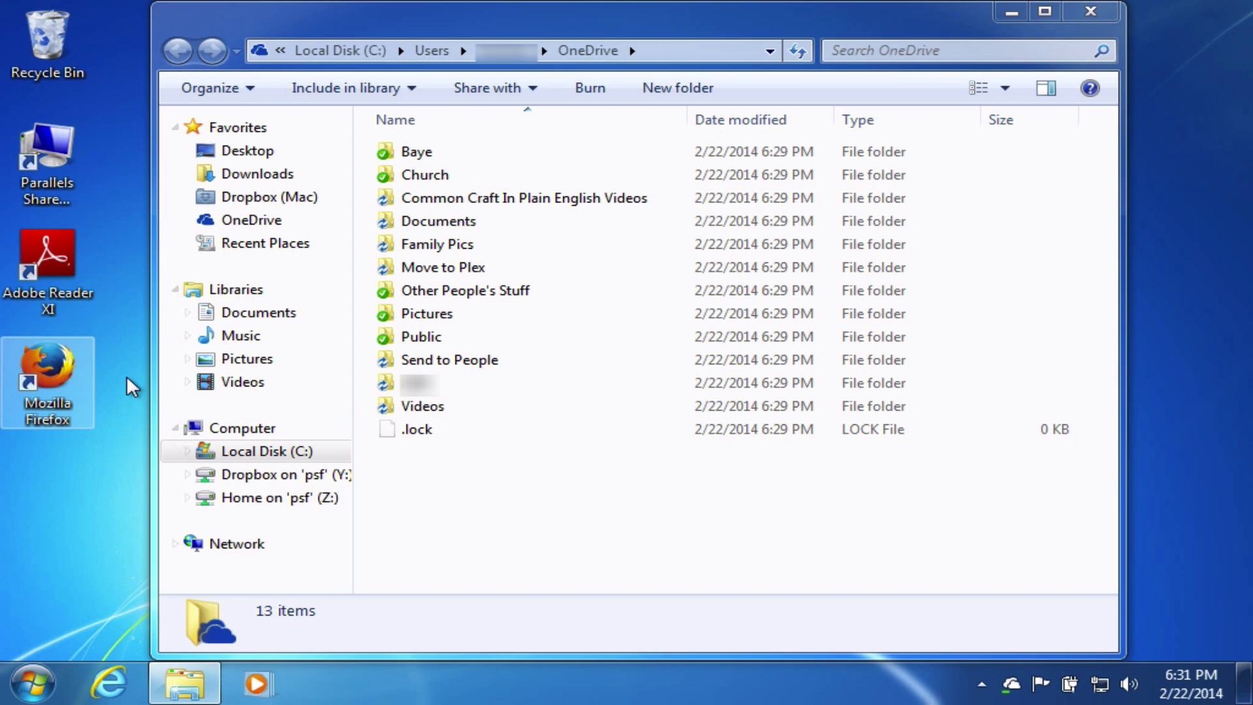
pyautogui.moveTo(49, 371)
pyautogui.mouseDown()
pyautogui.moveTo(468, 465)
pyautogui.moveTo(516, 502)
pyautogui.moveTo(57, 364)
pyautogui.mouseUp()
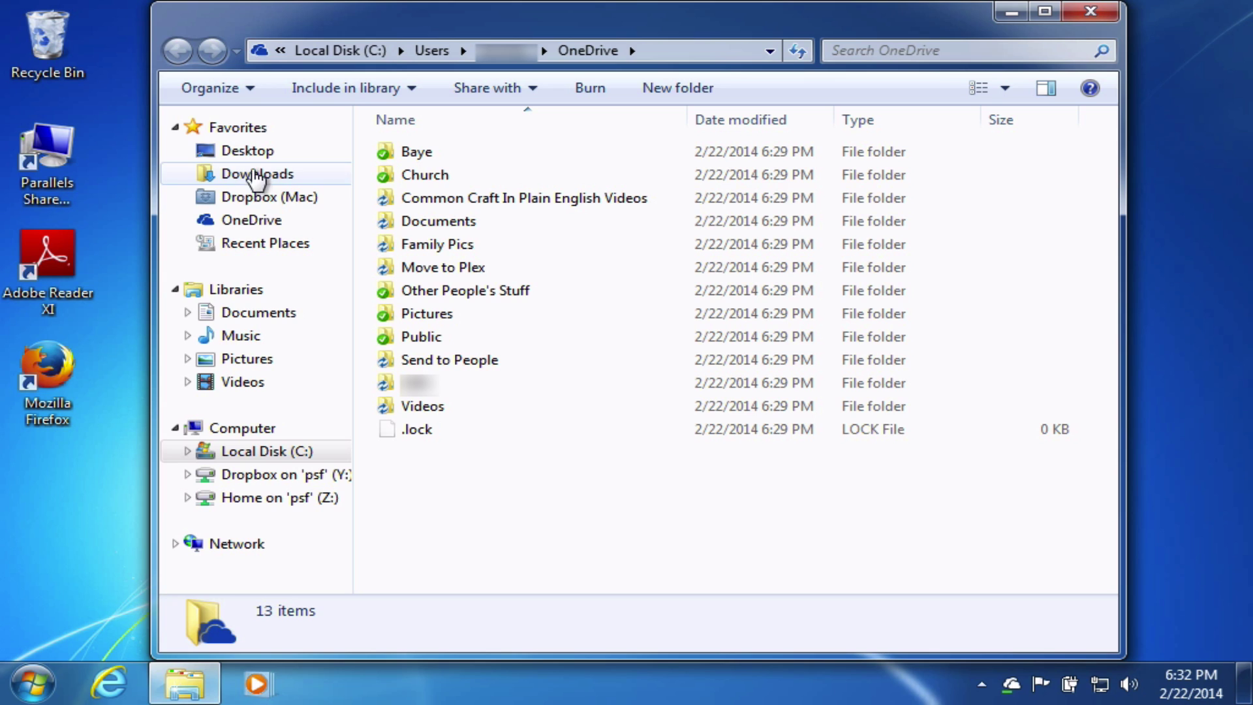
pyautogui.click(264, 225)
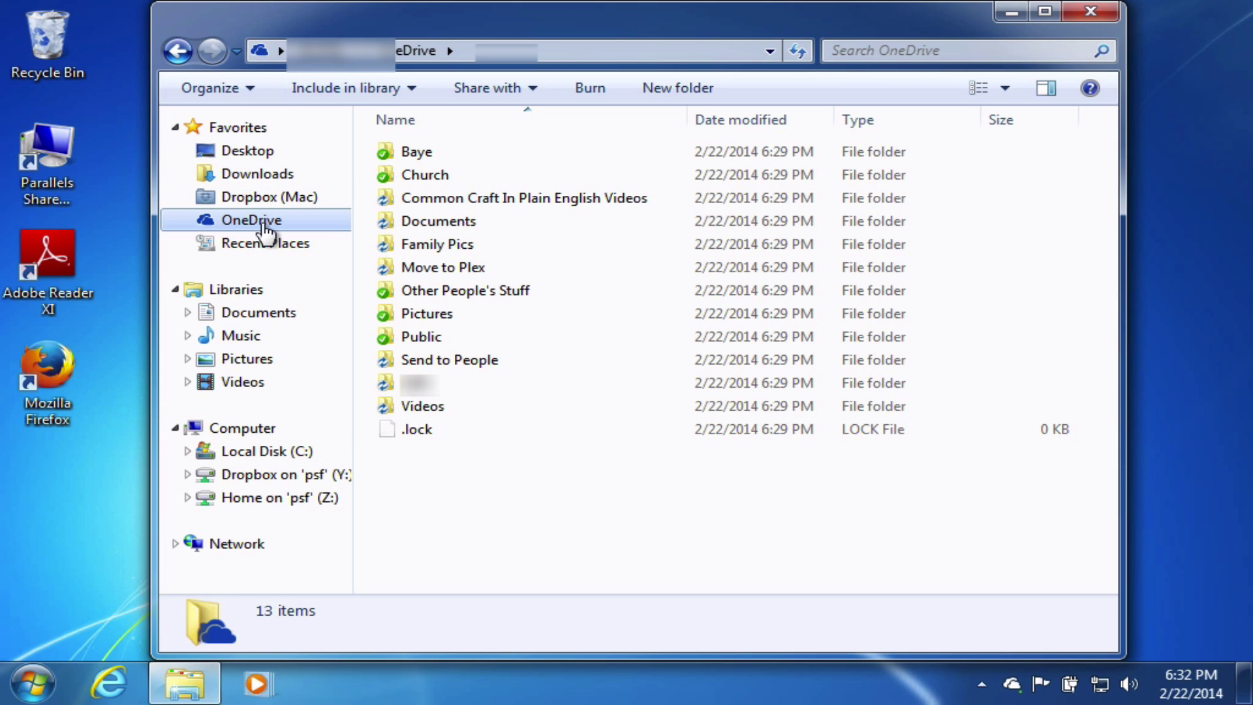